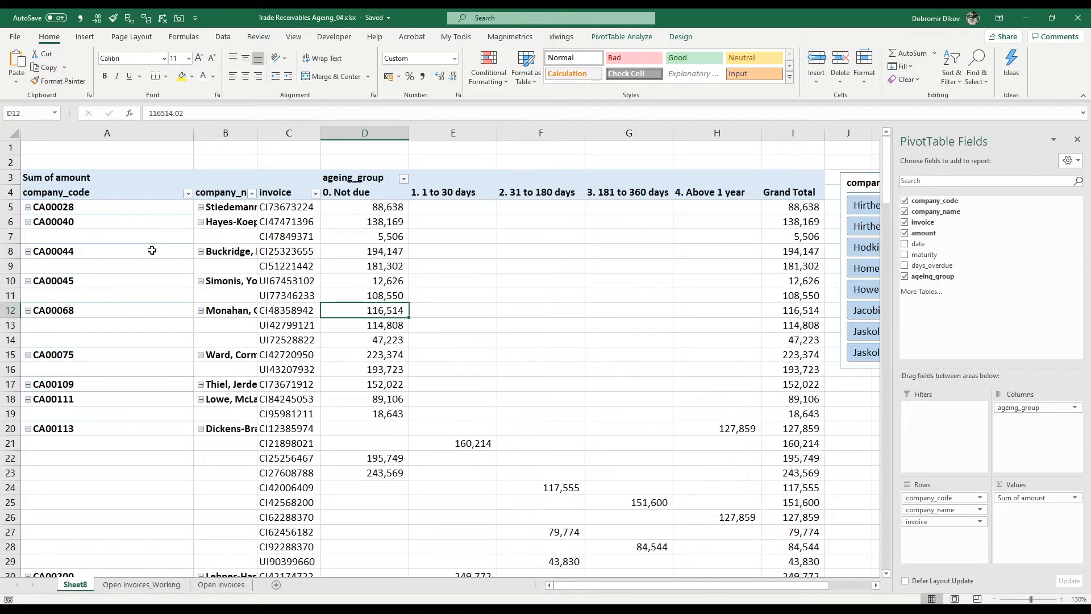
- Add a new worksheet as the first sheet and rename the pivot table's worksheet as Pivot Table
click(276, 585)
drag(276, 586, 70, 588)
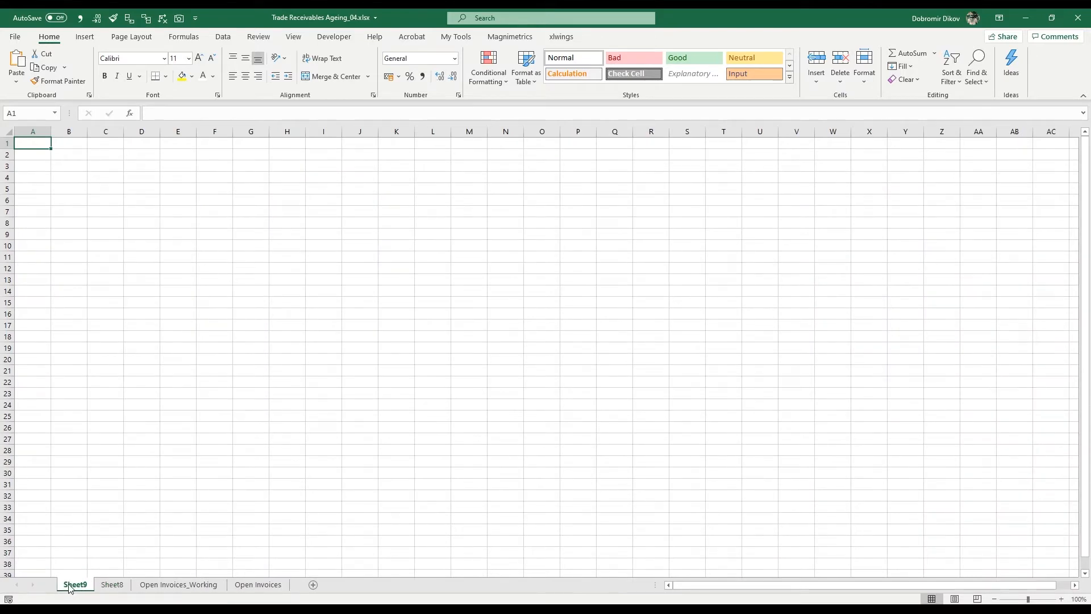
click(114, 585)
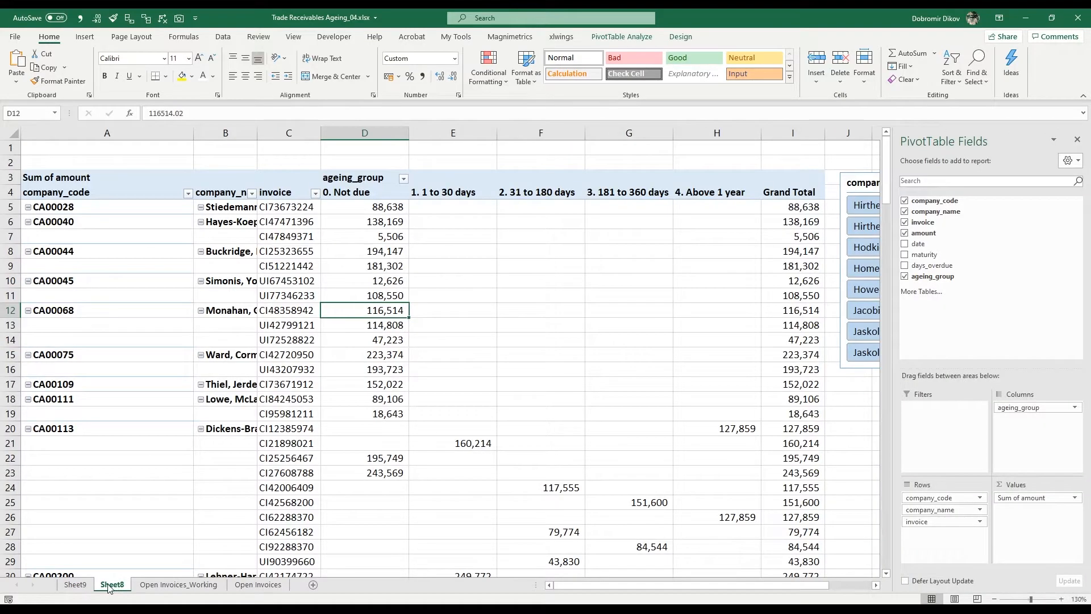
double_click(112, 585)
text(Pivot 1)
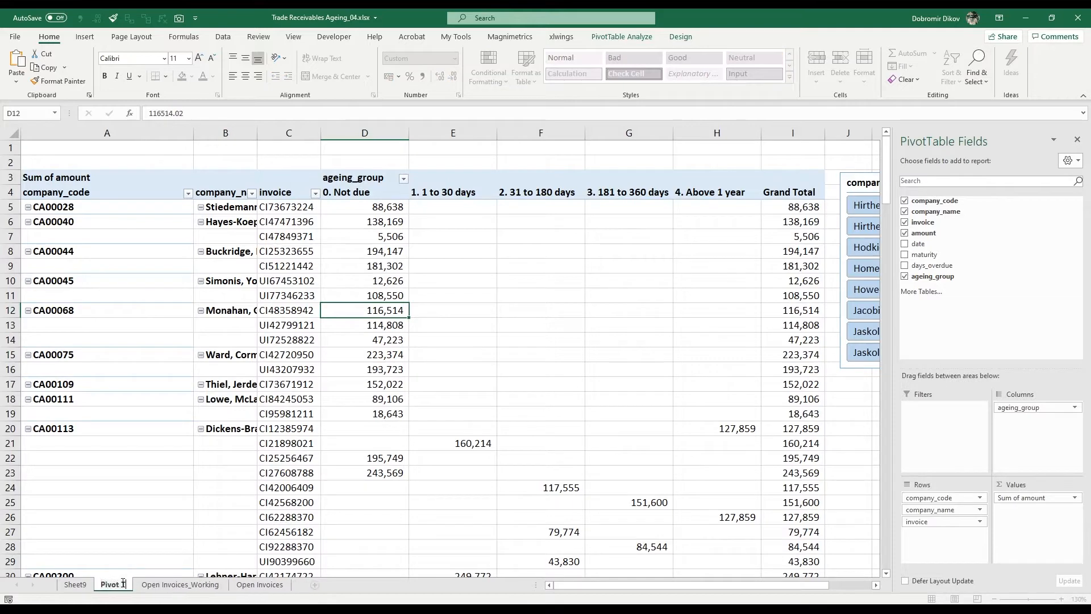
text(able)
key(Return)
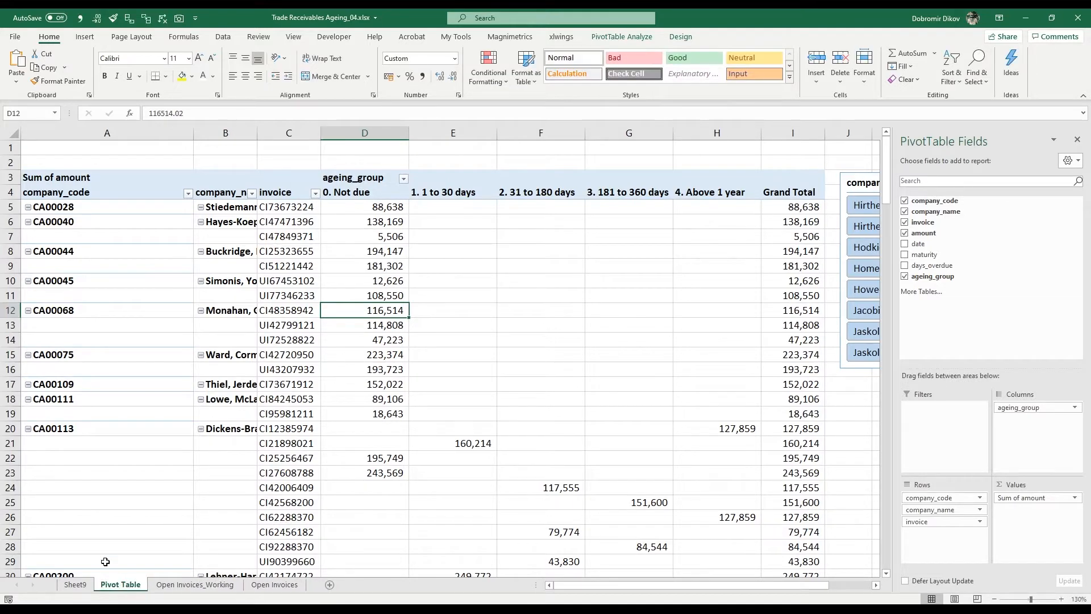
- Apply the Magnimetrics formatting to the blank sheet, with title Trade Receivables Ageing Analysis, sheet name TR Ageing and company name Magnimetrics
click(69, 588)
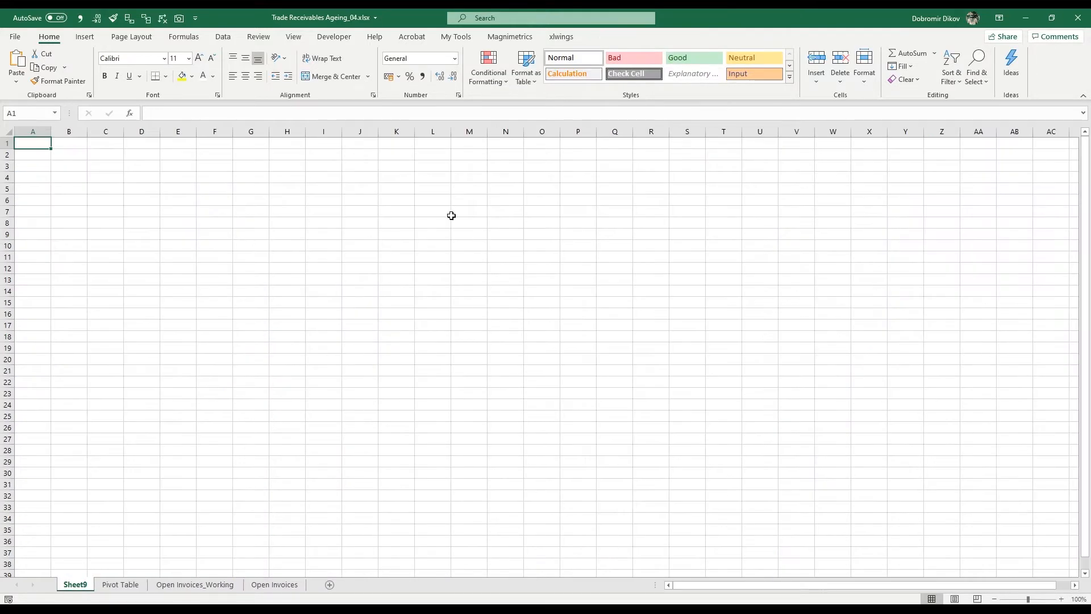
click(510, 36)
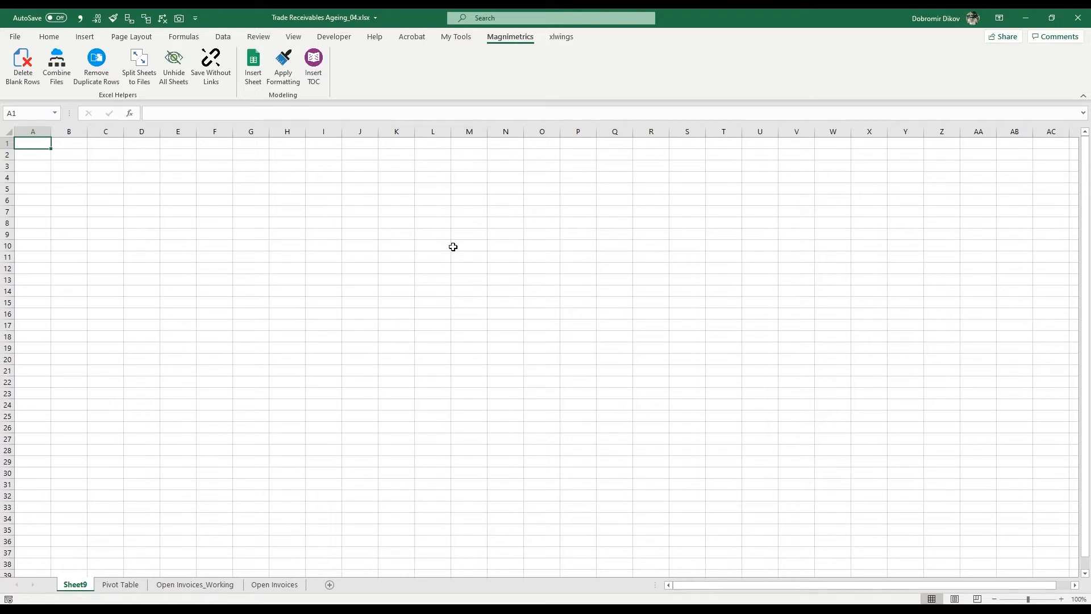
click(287, 69)
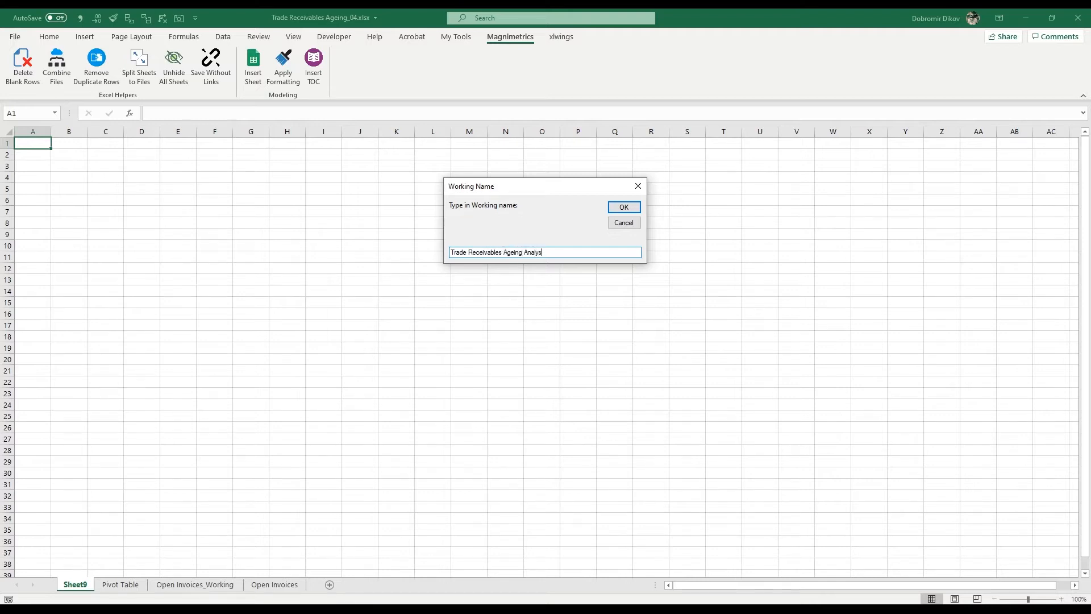
key(Return)
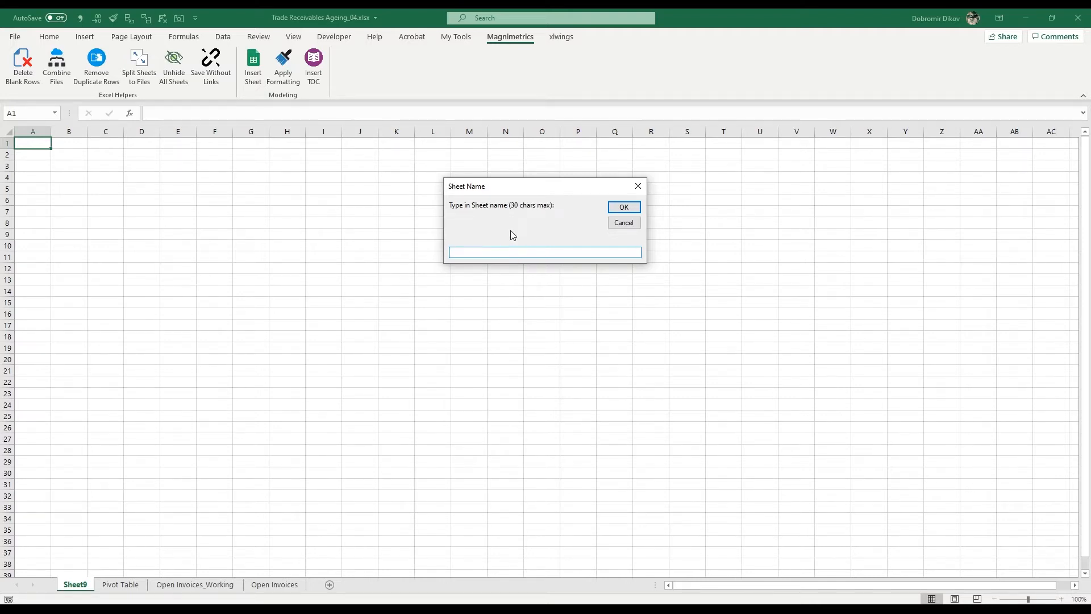
text(TR Ageing)
key(Return)
text(Magnimetrics)
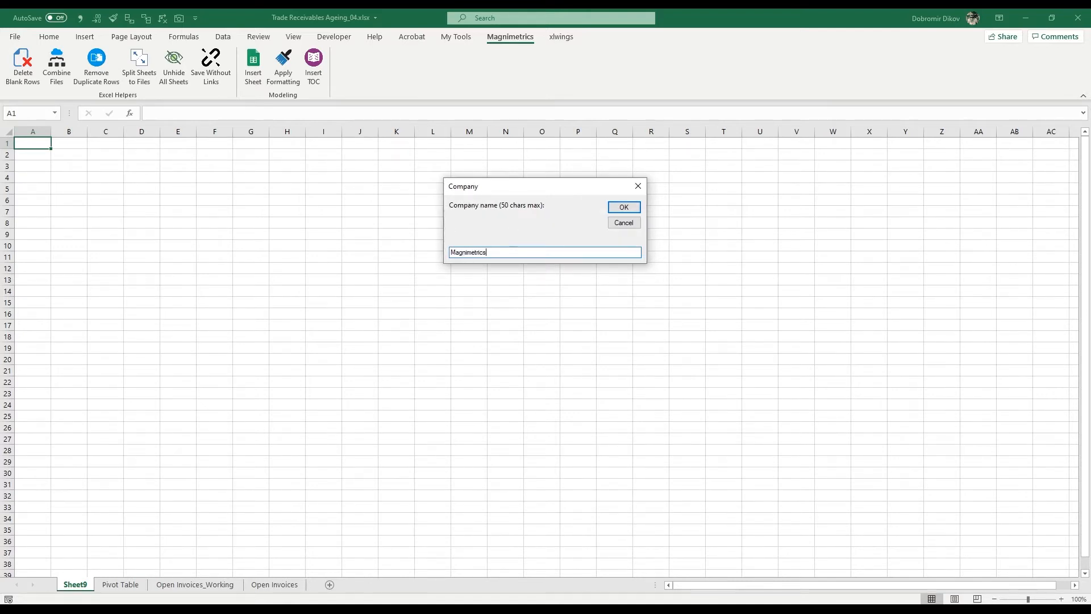
key(Return)
- Enter the currency note "in EUR" in cell B5 of the TR Ageing sheet
text(in EU)
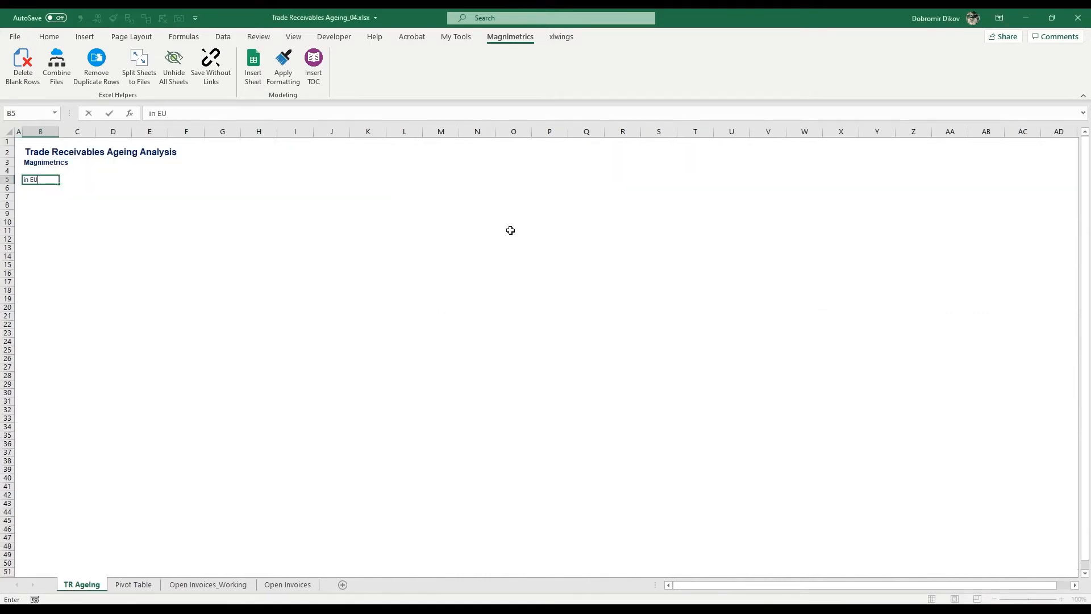
key(Return)
key(Return)
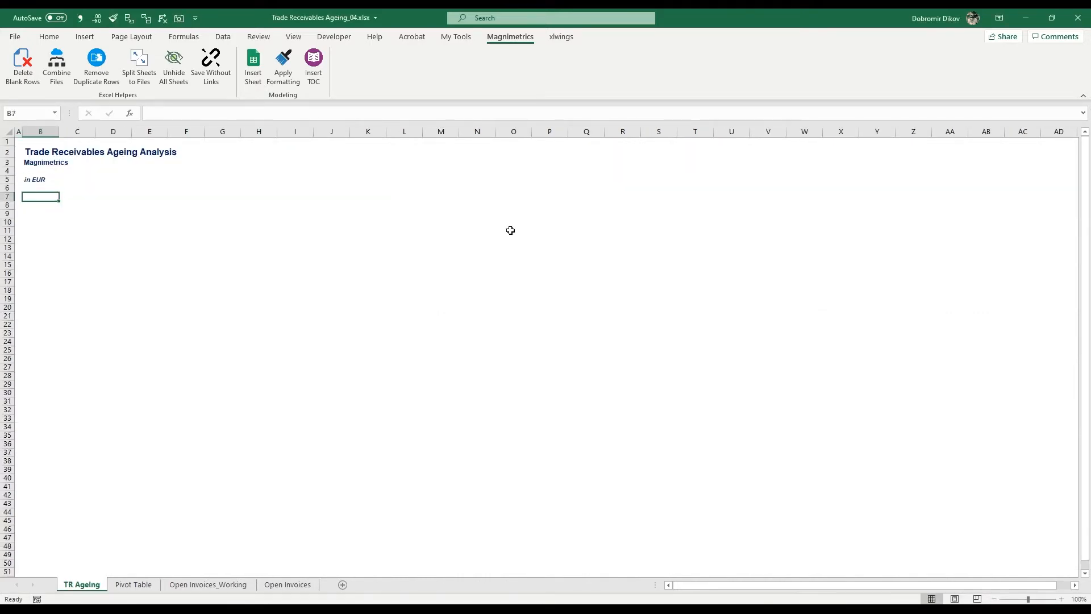
- Remove the invoice field from the pivot table's rows and look through the list summarised by client
key(ctrl+Page_Down)
key(Left)
key(Left)
key(Left)
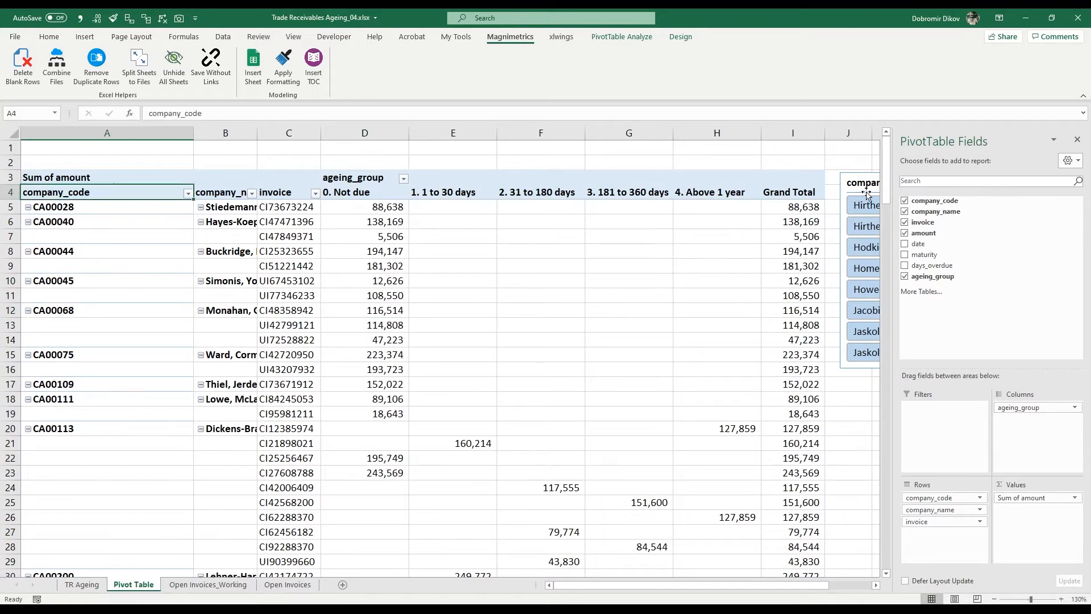
key(Up)
key(Up)
key(Up)
key(Up)
key(Up)
key(Up)
key(Up)
key(Up)
mouse_move(922, 522)
mouse_down()
mouse_move(975, 306)
mouse_move(988, 312)
mouse_up()
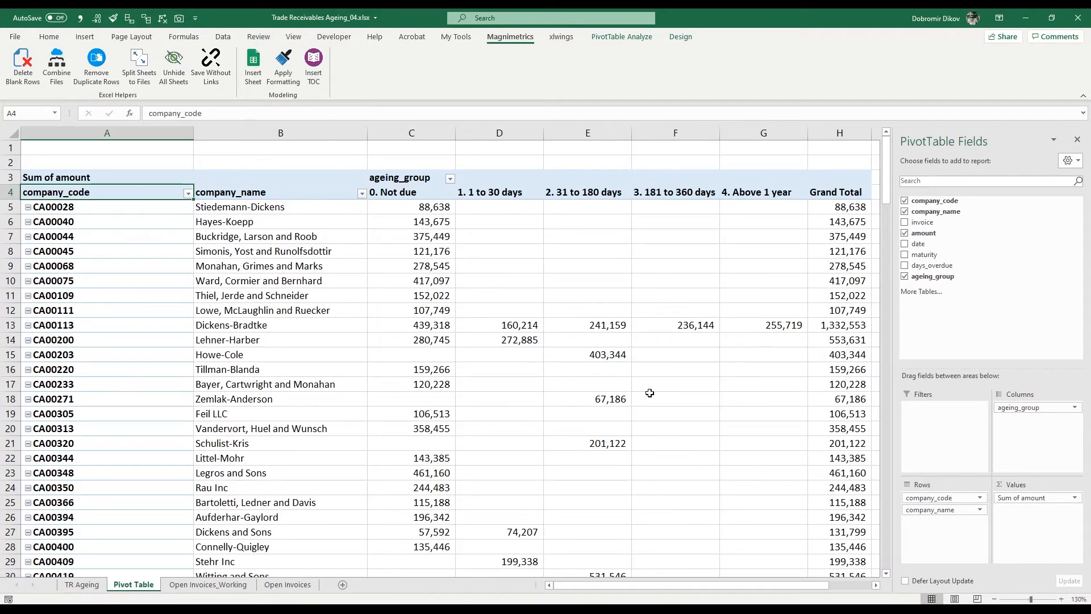
scroll(552, 400, down, 8)
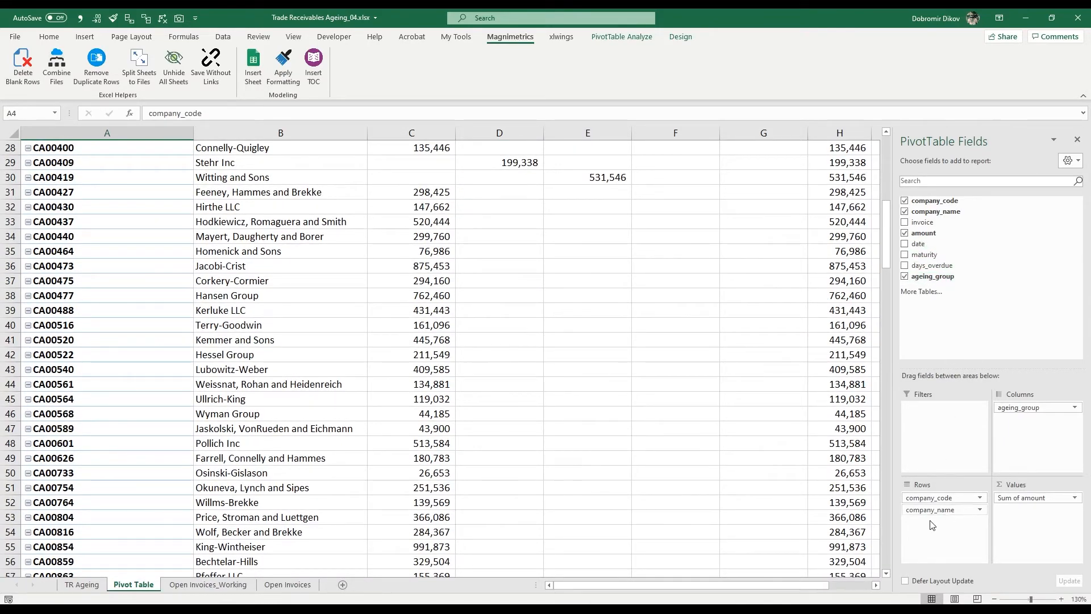
scroll(298, 330, up, 9)
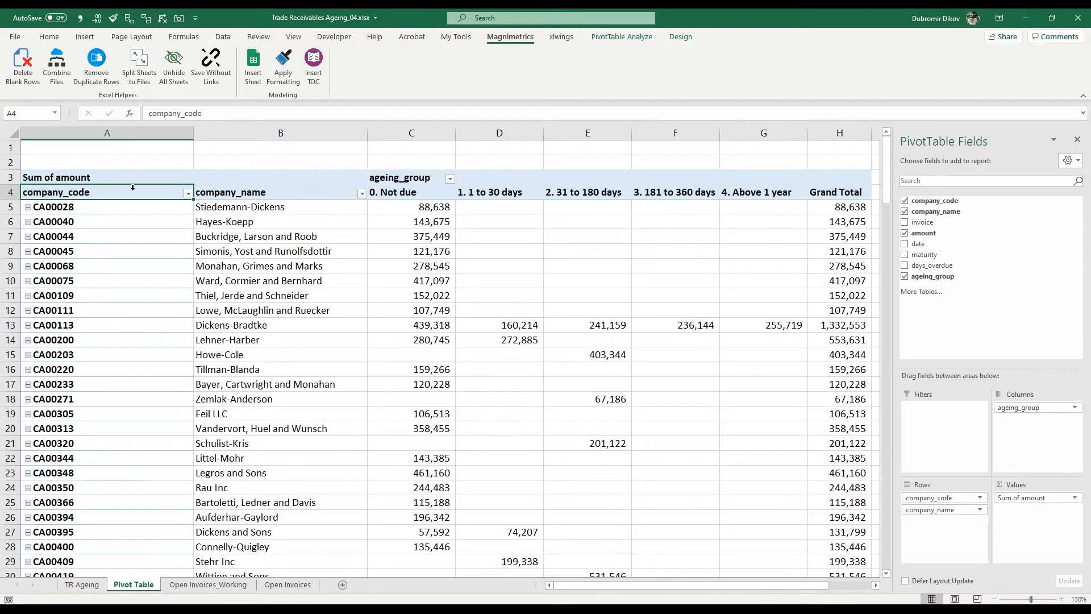
key(ctrl+shift+Right)
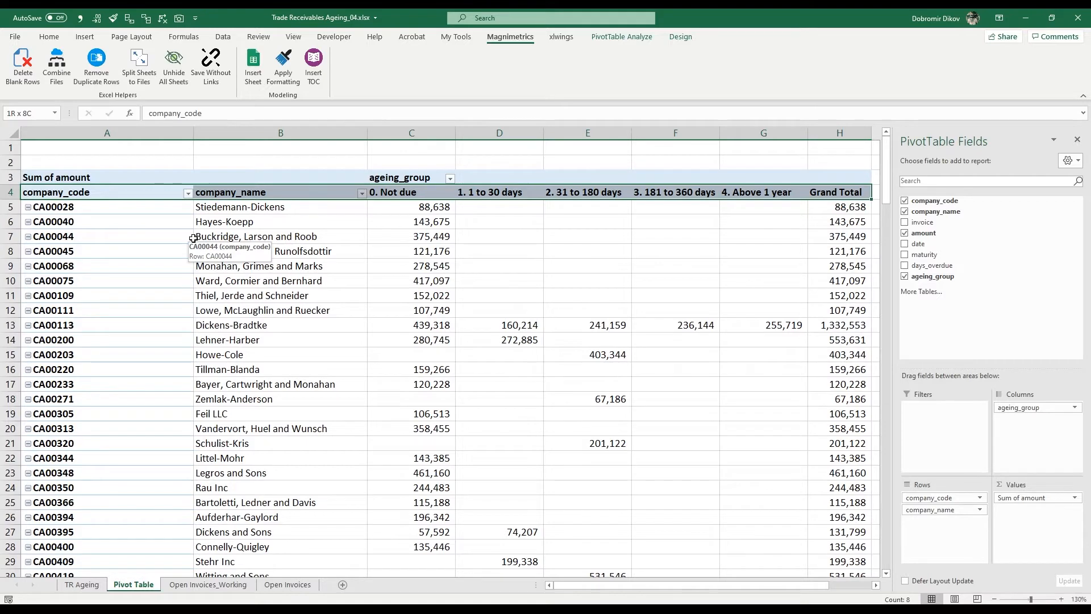
key(ctrl+shift+Down)
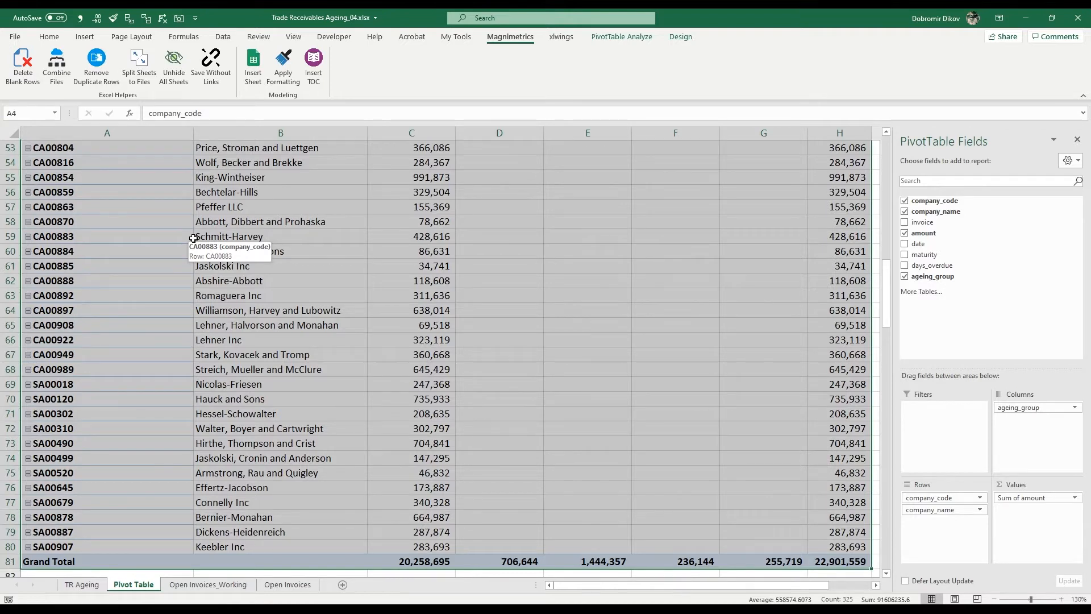
key(shift+Up)
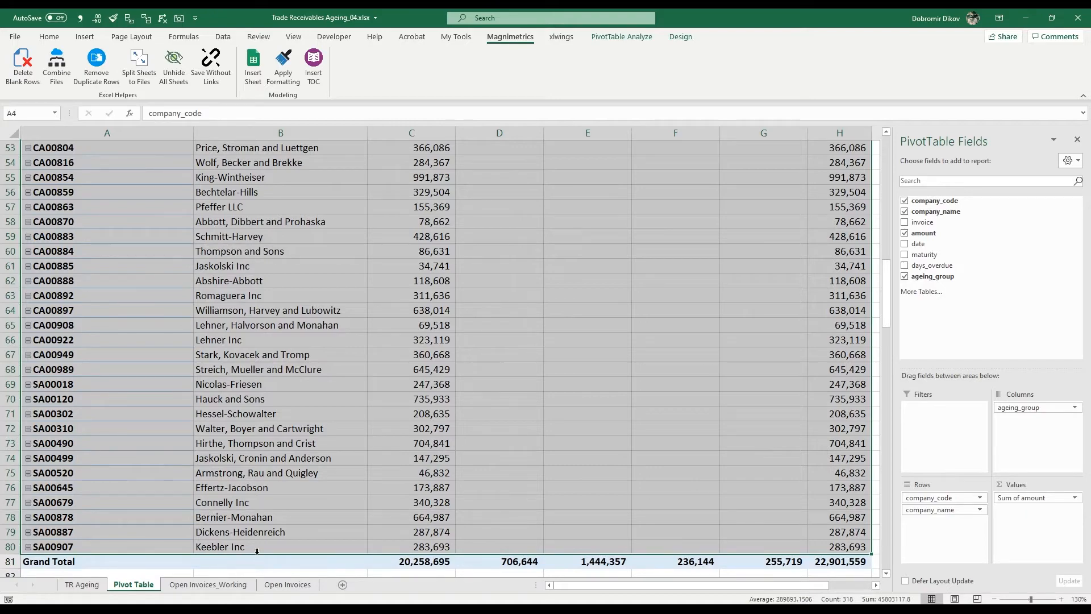
scroll(307, 462, up, 14)
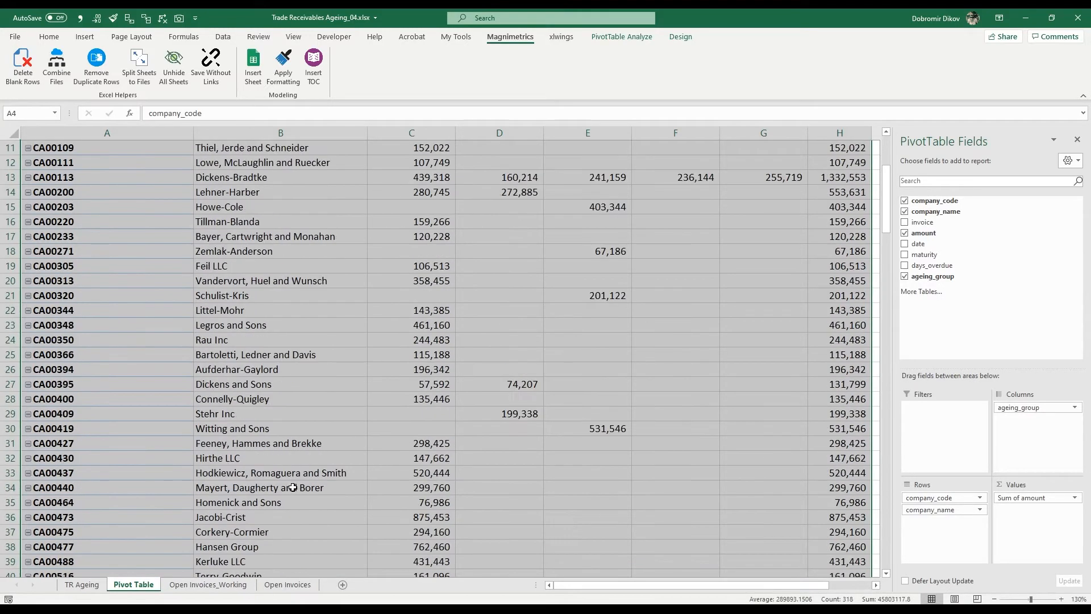
scroll(293, 488, up, 4)
- Copy the pivot table from the company_code header row through the last client row, leaving out the Grand Total row
click(84, 193)
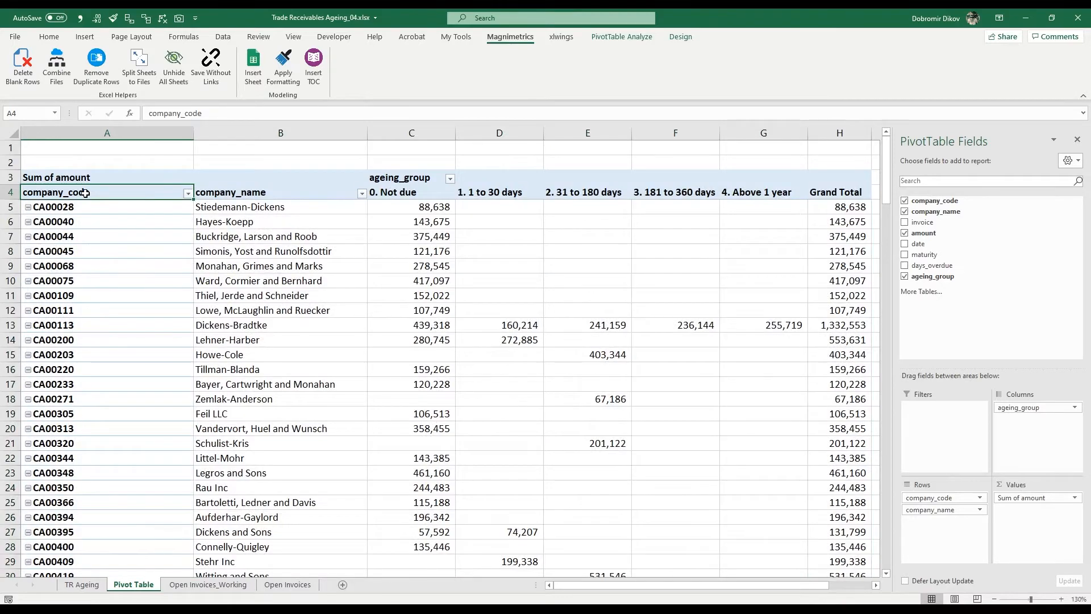
drag(94, 203, 836, 524)
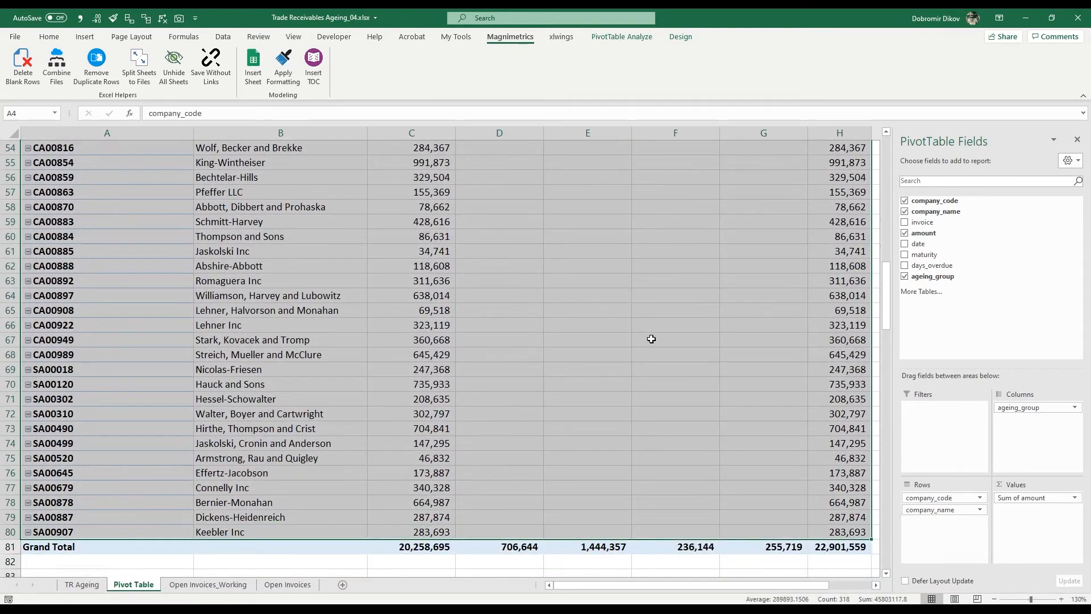
scroll(652, 338, up, 18)
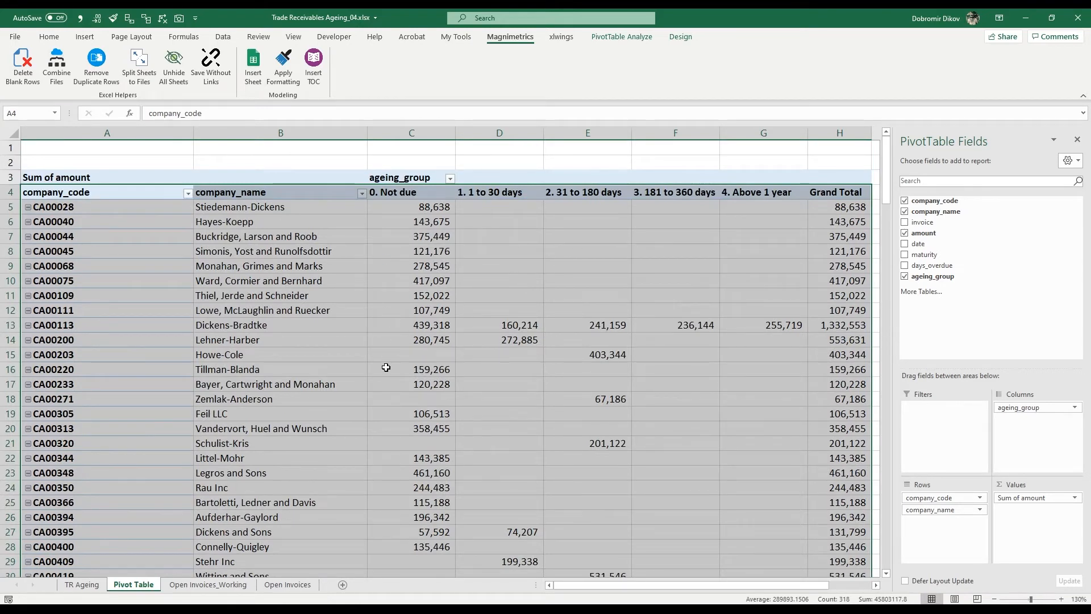
key(ctrl+c)
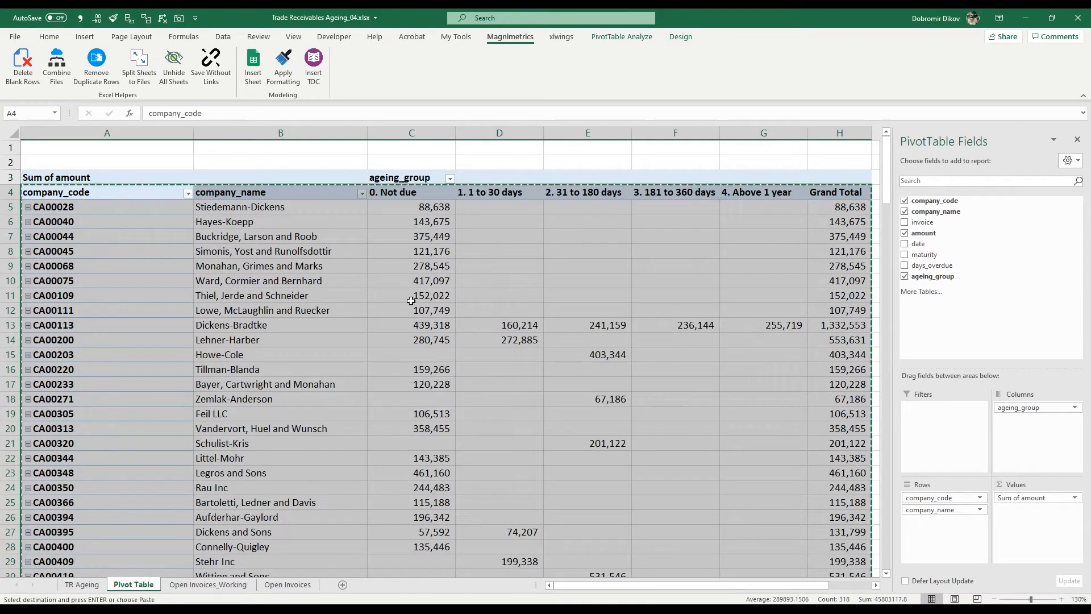
- Paste the copied pivot data as values only into the TR Ageing sheet, starting at cell B7
click(82, 584)
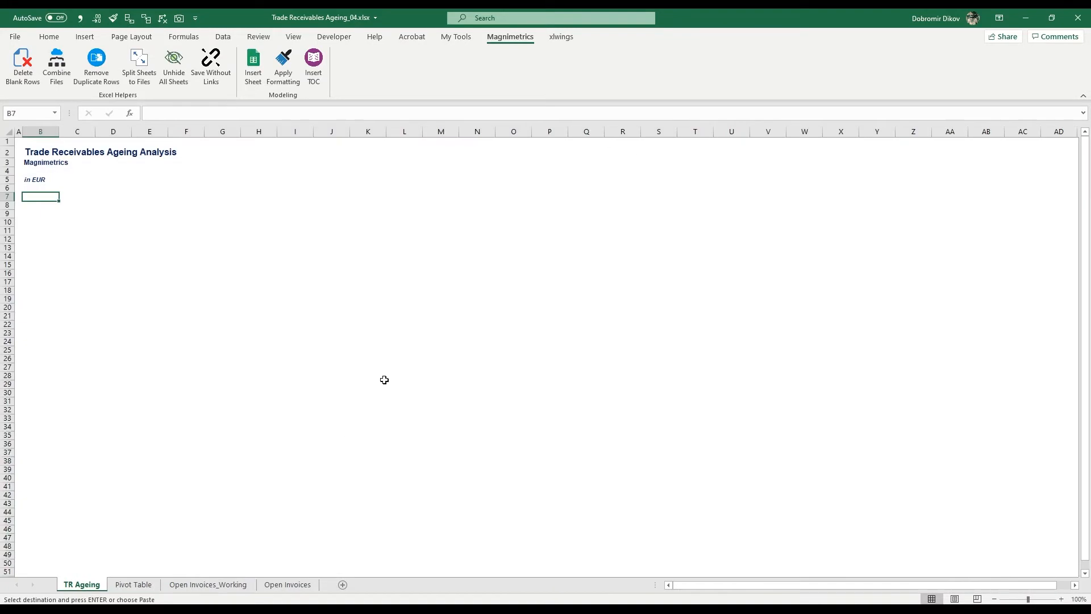
click(49, 37)
click(16, 79)
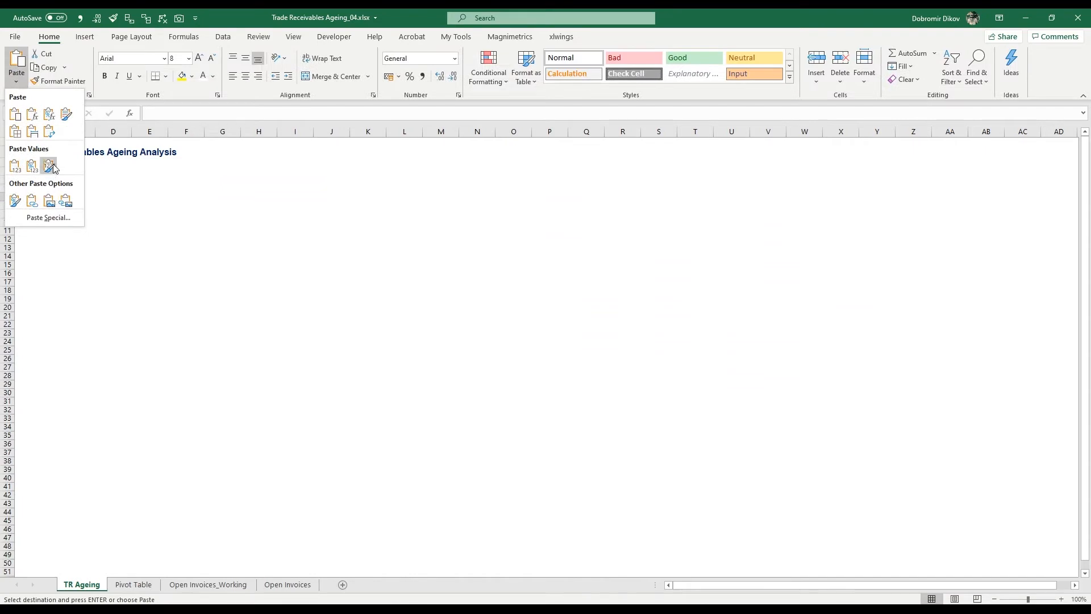
click(19, 82)
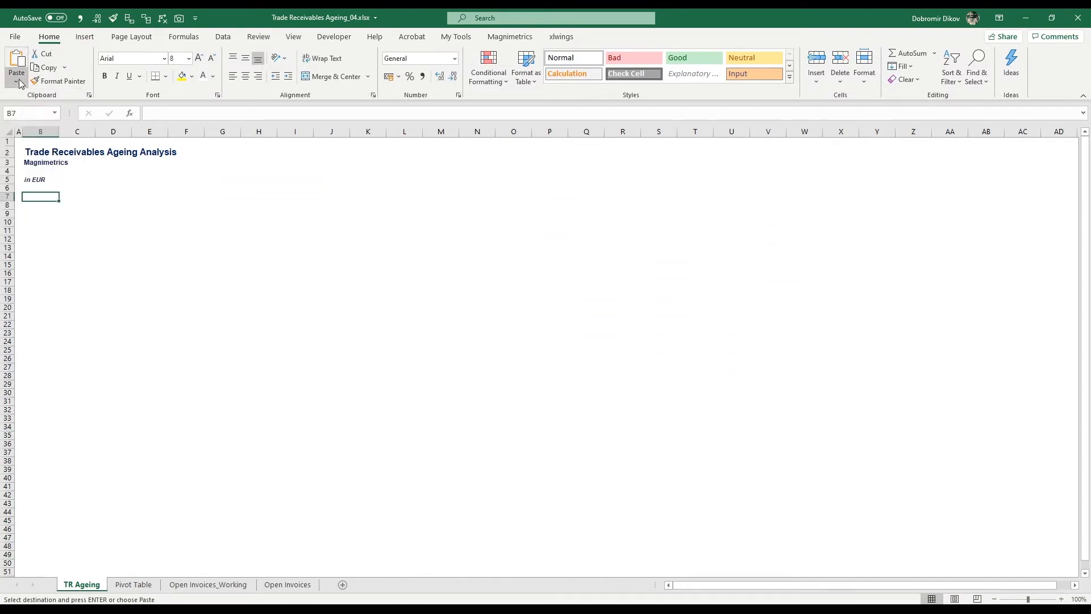
click(16, 82)
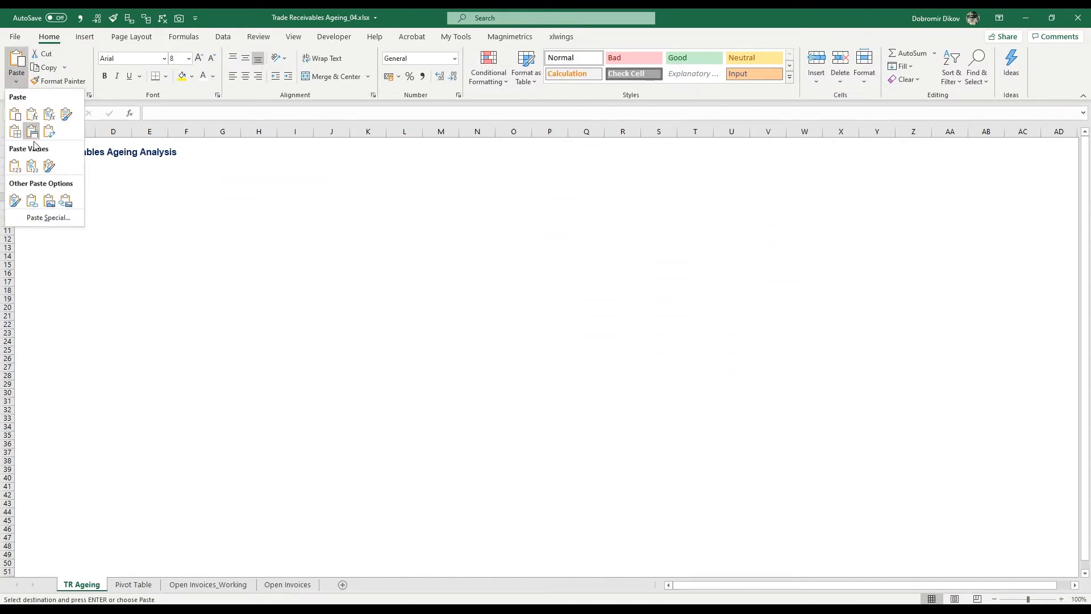
click(15, 166)
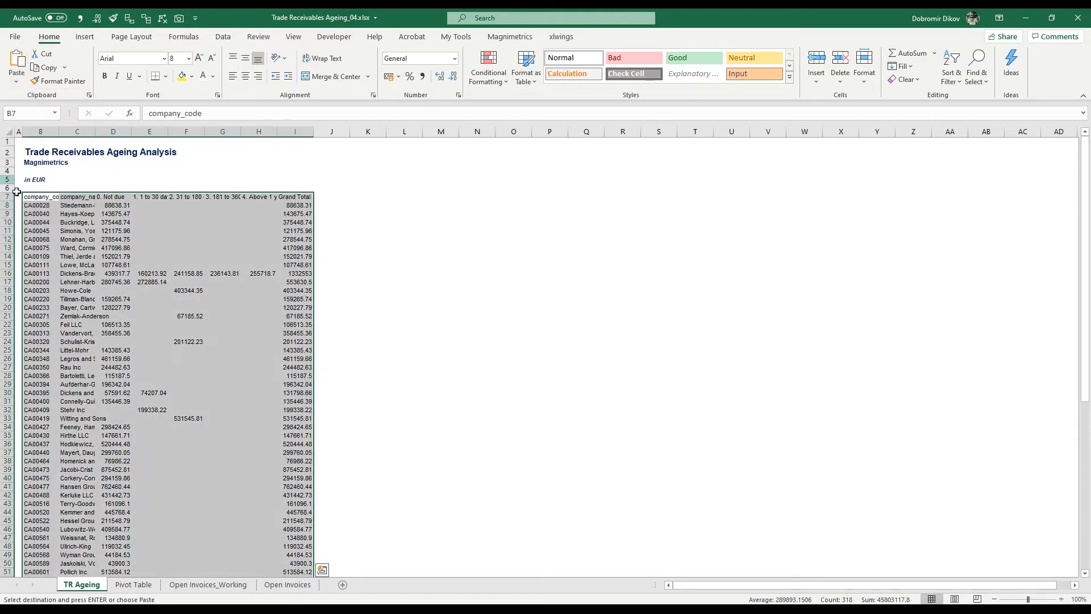
- Format the header row B7:I7 with white text and a dark blue fill
drag(34, 196, 307, 197)
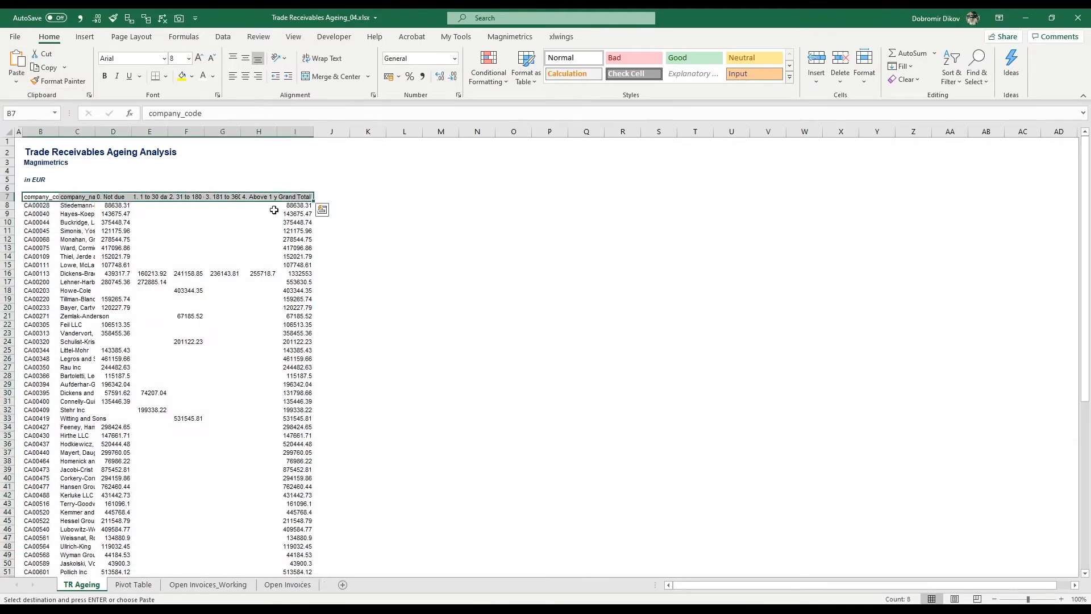
click(192, 76)
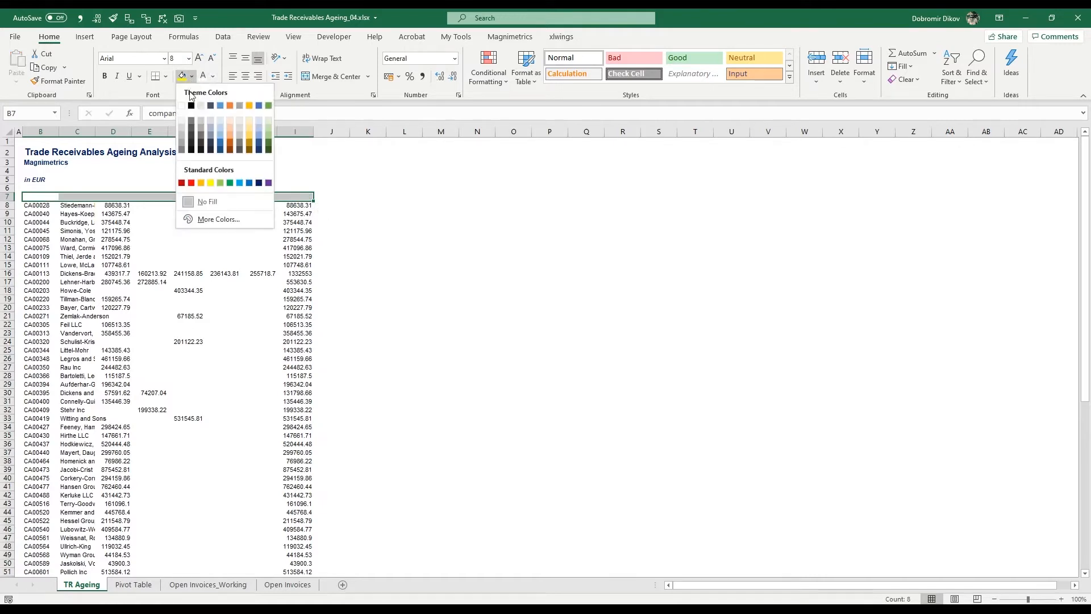
click(259, 183)
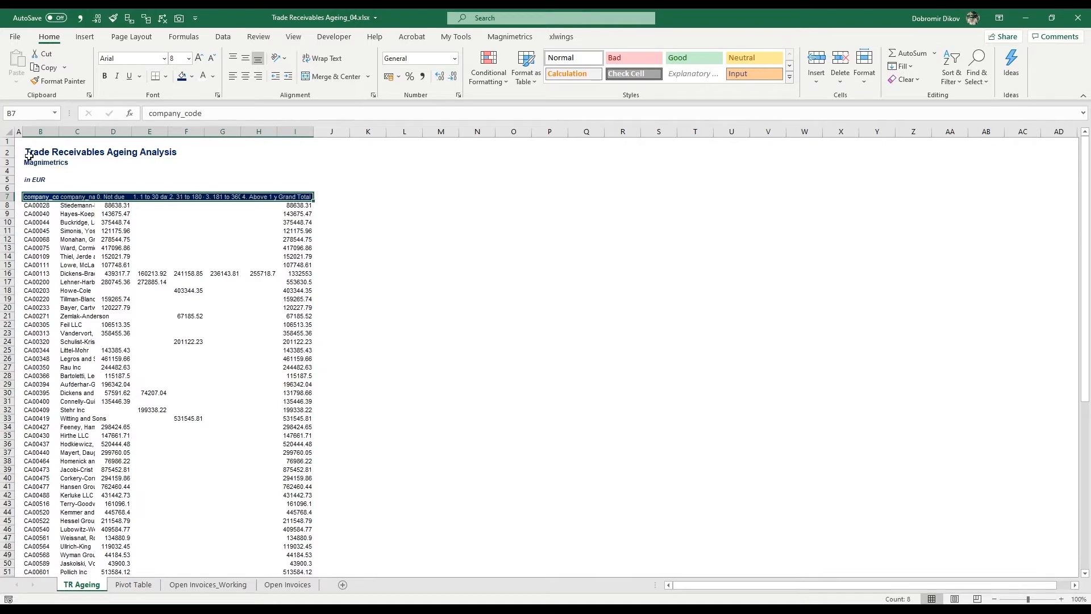
- Rename the company_code header in B7 as Client Code and the company_name header in C7 as Client Name
click(47, 198)
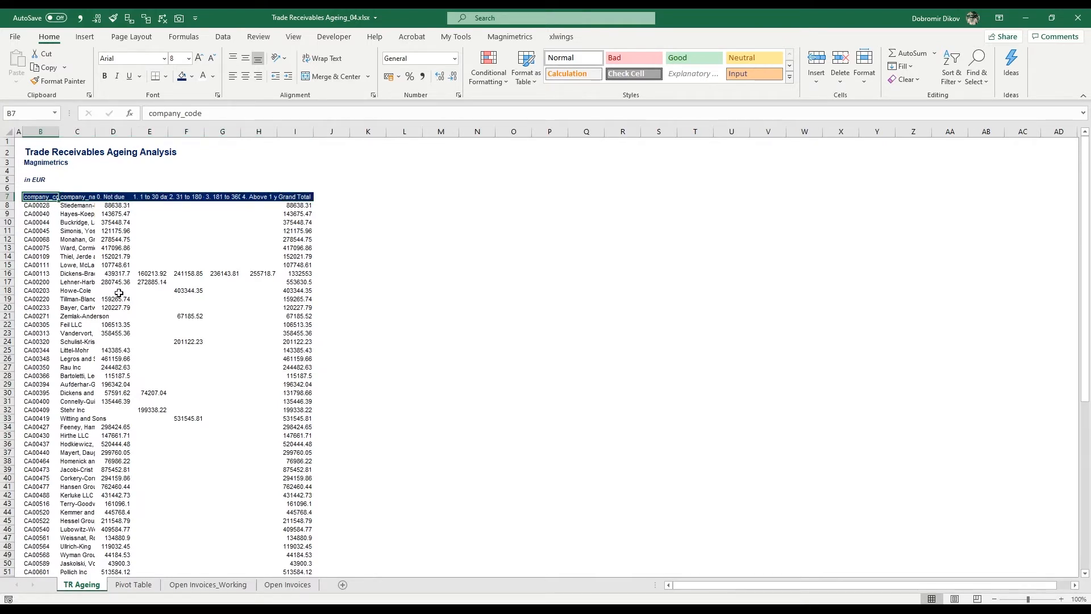
text(Company)
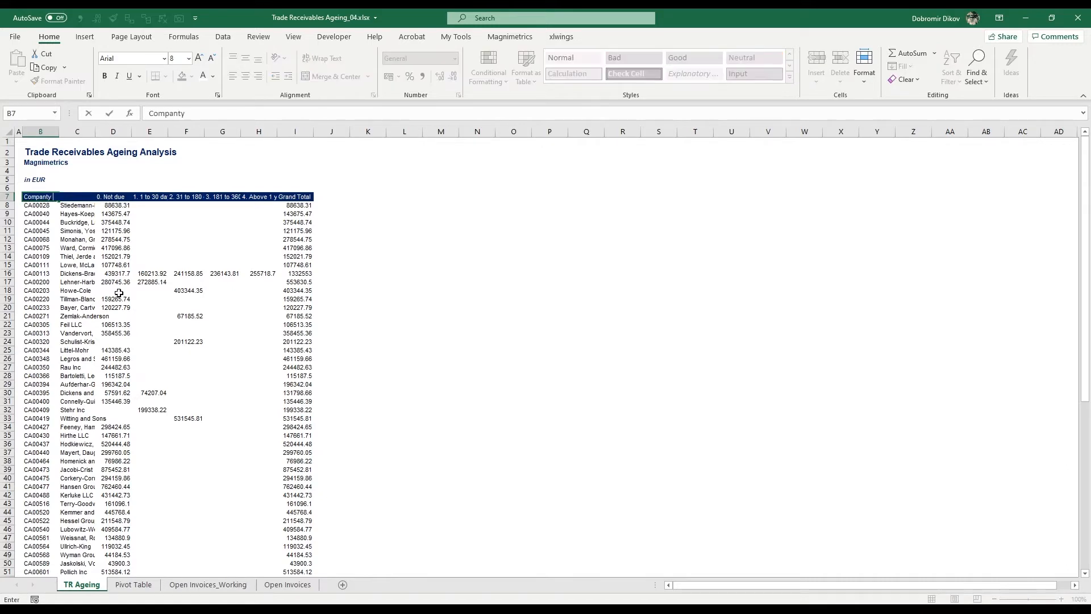
key(BackSpace)
key(BackSpace)
key(BackSpace)
key(BackSpace)
key(BackSpace)
key(BackSpace)
key(BackSpace)
text(Client Code)
key(Tab)
text(Cl)
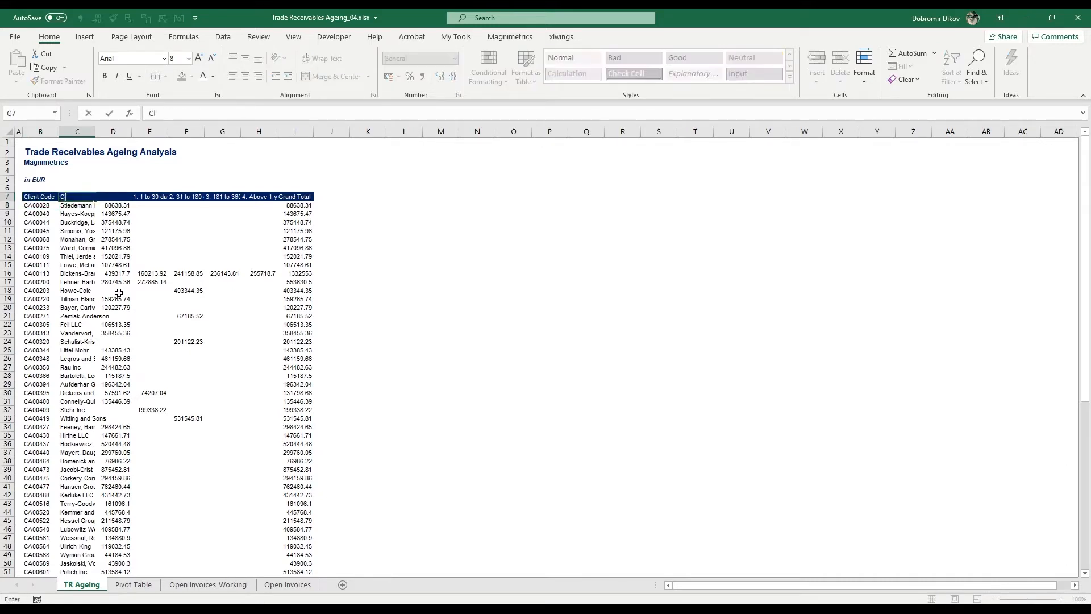
text(ient Name)
key(Tab)
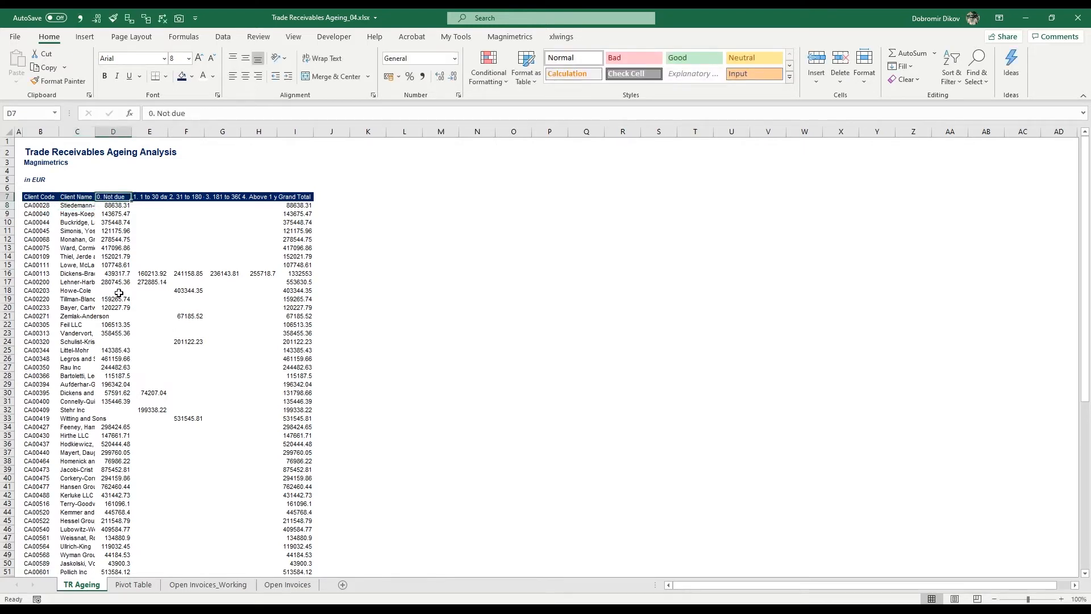
- Rename the Grand Total header in I7 as Total
key(Tab)
key(Tab)
key(Tab)
key(Tab)
key(Tab)
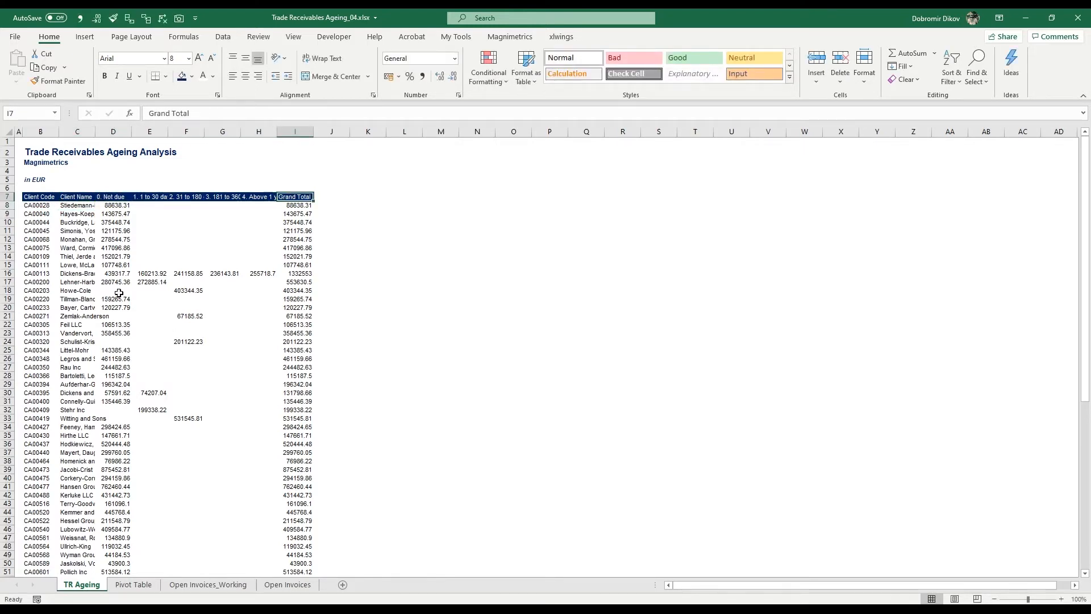
text(Total)
key(Return)
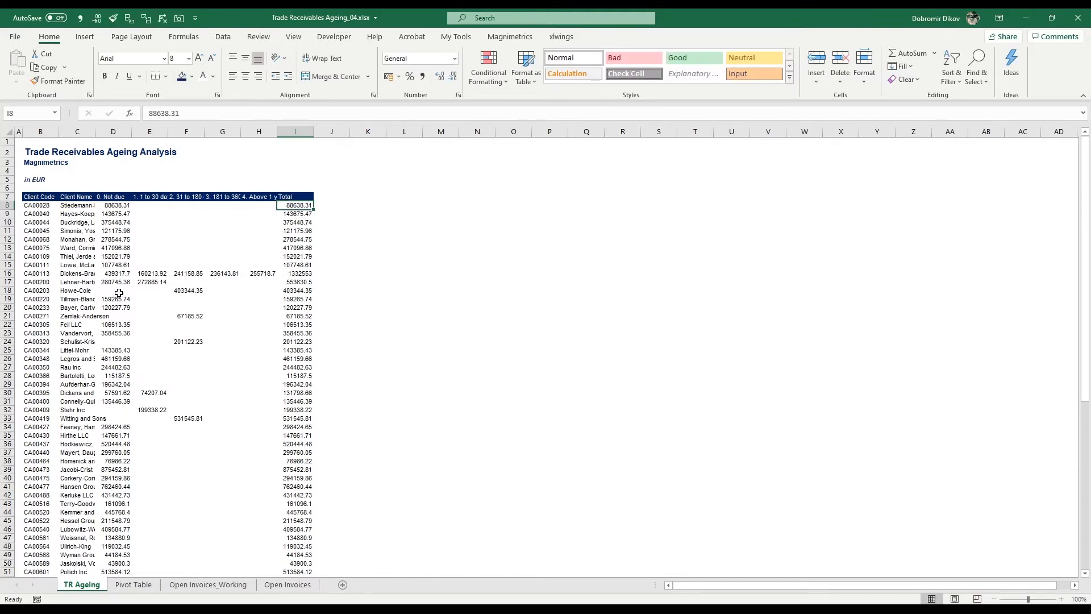
key(Left)
key(Left)
key(Left)
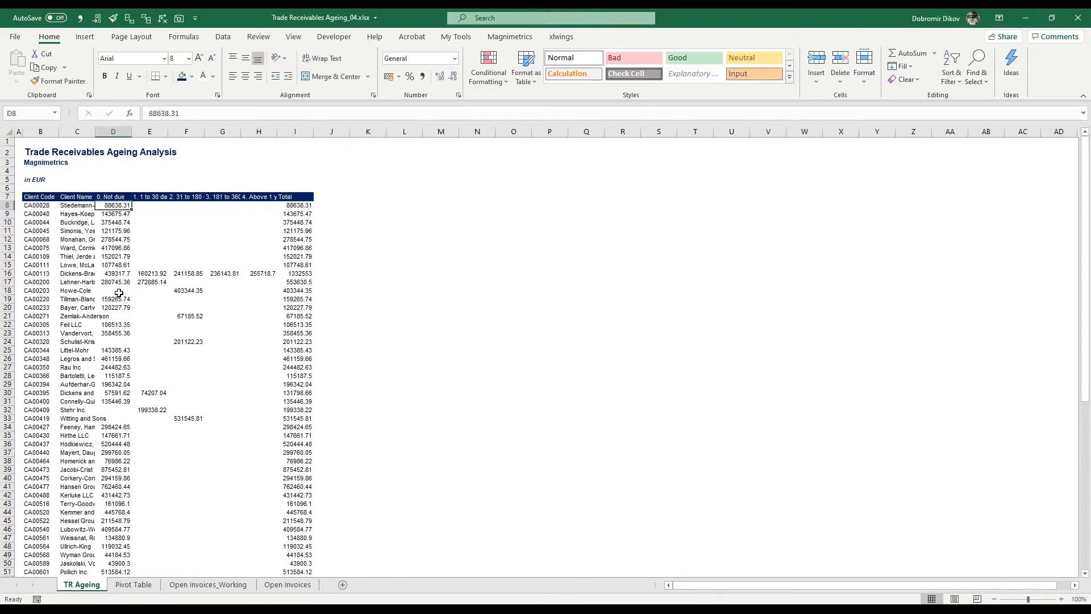
key(shift+Right)
key(shift+Right)
key(shift+Right)
key(shift+Right)
key(shift+Right)
key(shift+Down)
key(shift+Down)
key(shift+Down)
key(shift+Down)
key(shift+Down)
key(shift+Down)
key(shift+Down)
key(shift+Down)
key(shift+Down)
key(shift+Down)
key(shift+Down)
key(shift+Down)
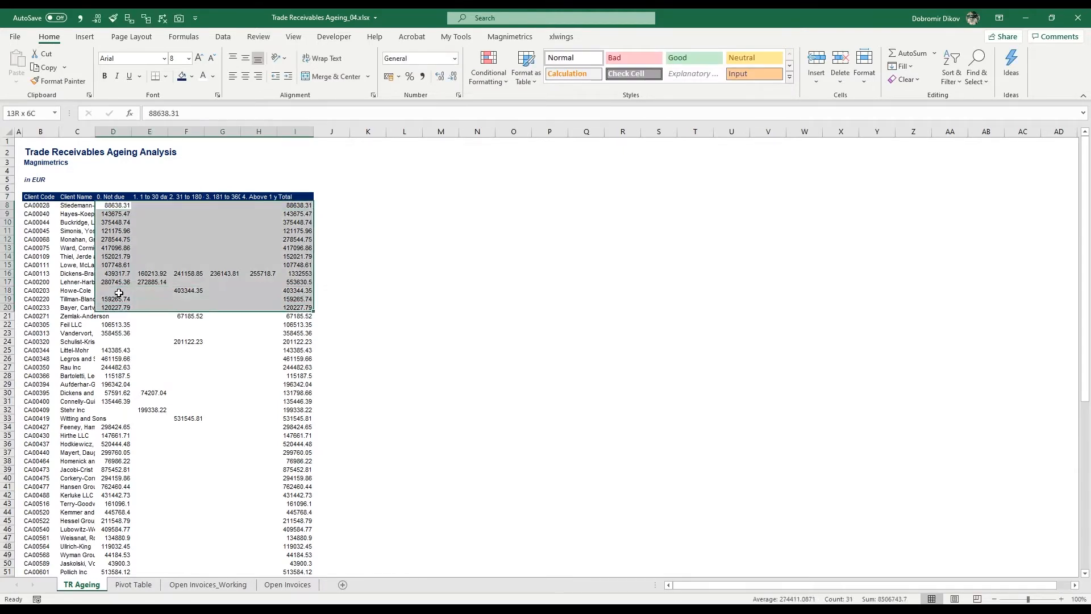
key(Right)
key(Right)
key(Right)
key(Right)
key(Right)
- Format the amounts in D8:I83 in comma style with thousands separators and no decimal places
key(ctrl+shift+Down)
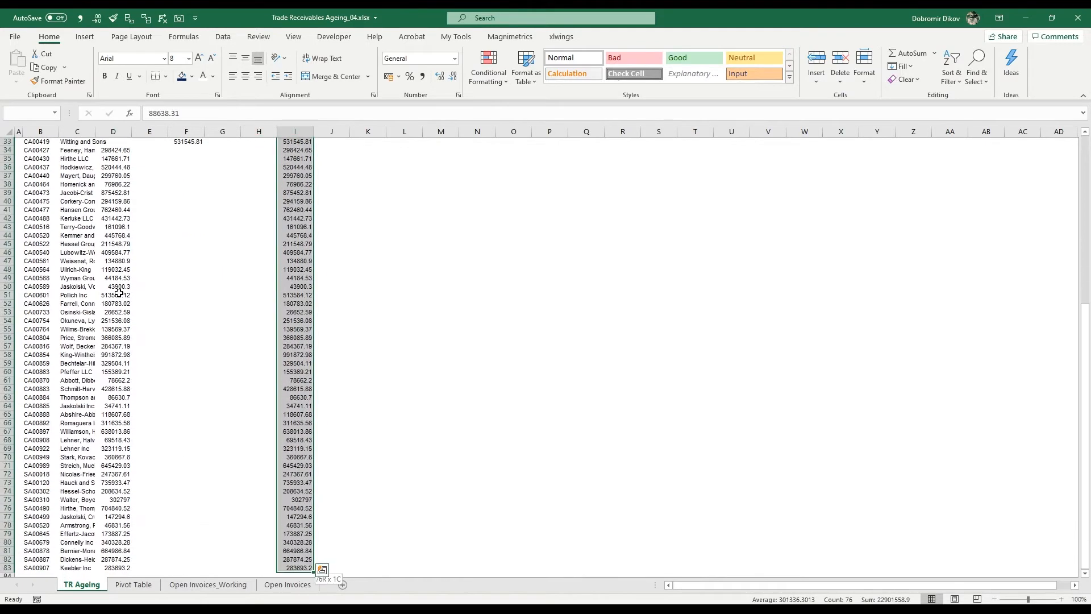
key(shift+Left)
key(shift+Left)
key(shift+Left)
key(shift+Left)
key(shift+Left)
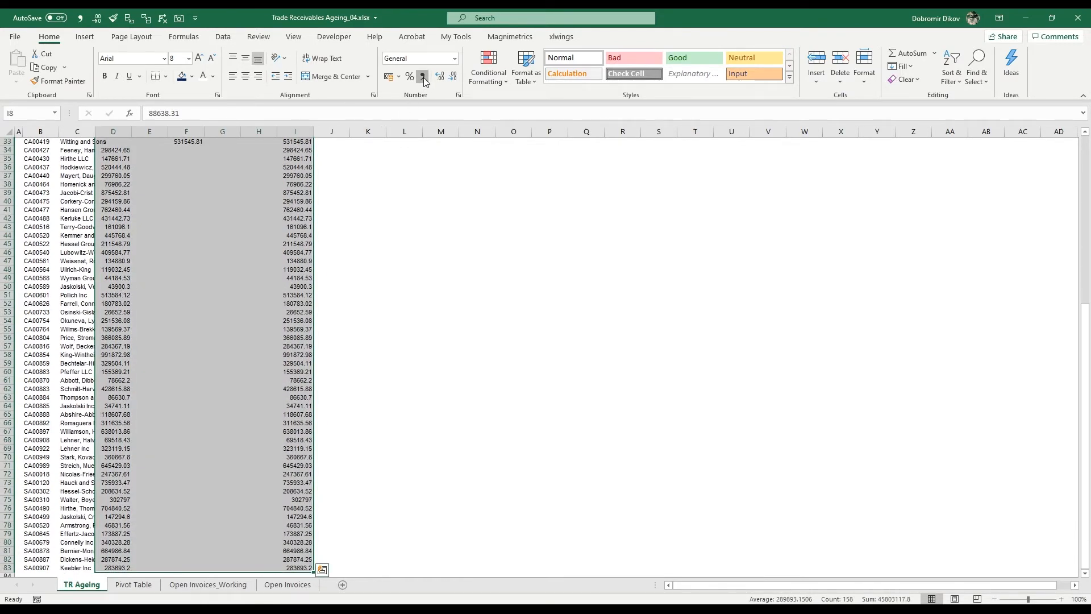
click(423, 76)
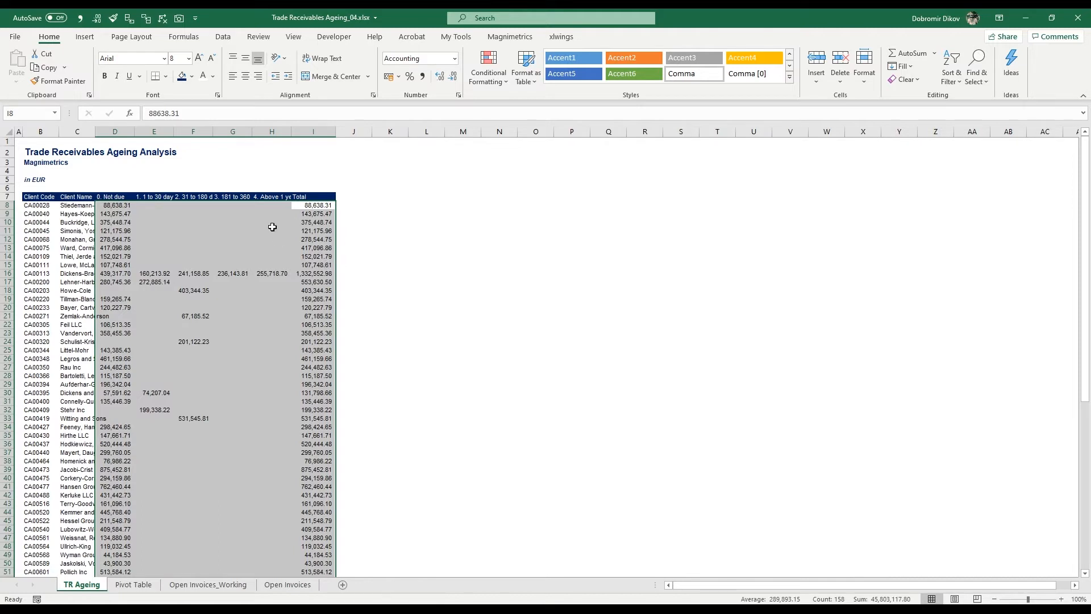
click(453, 78)
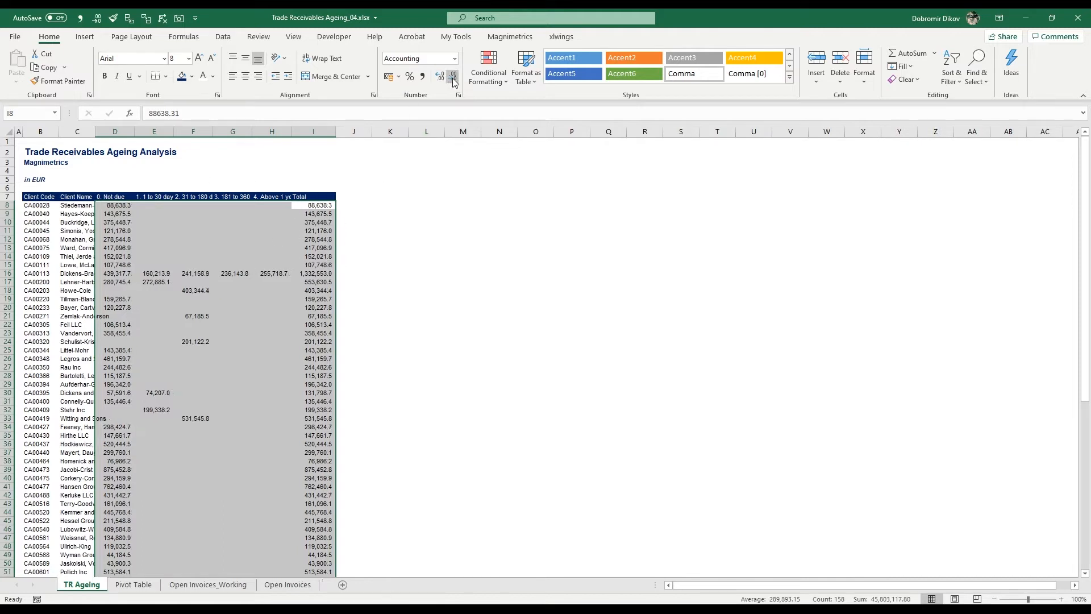
click(453, 78)
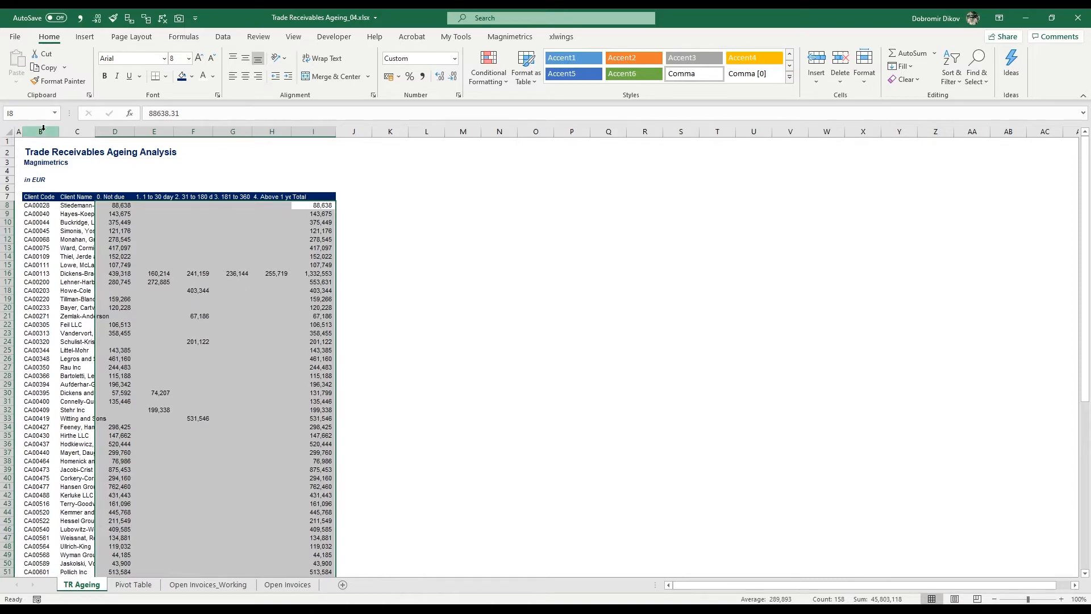
- Autofit the widths of columns B through I and narrow column B to suit the client codes
drag(43, 128, 335, 132)
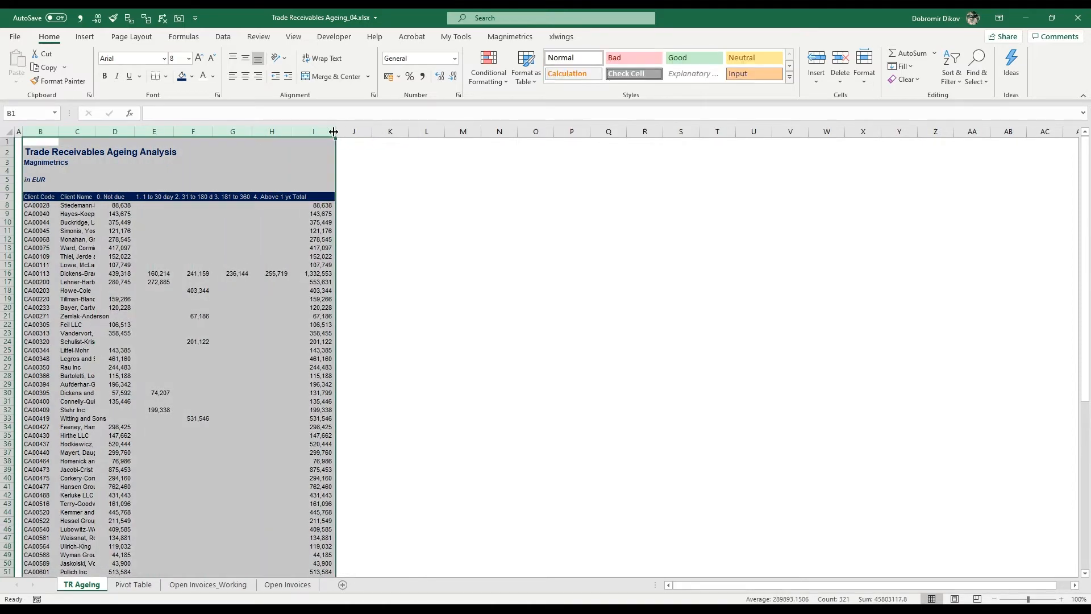
double_click(334, 132)
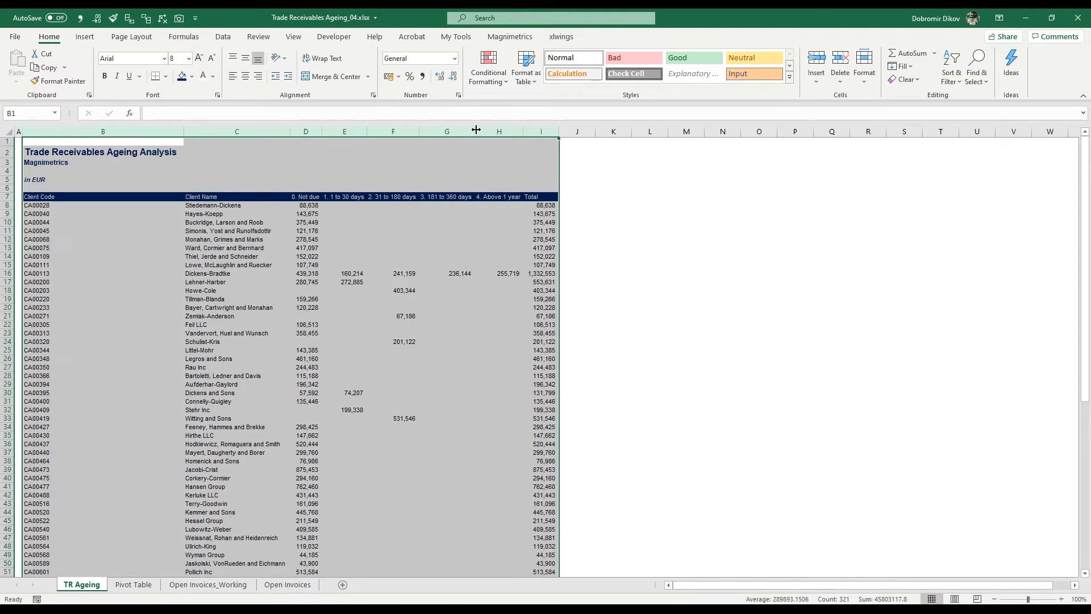
click(145, 171)
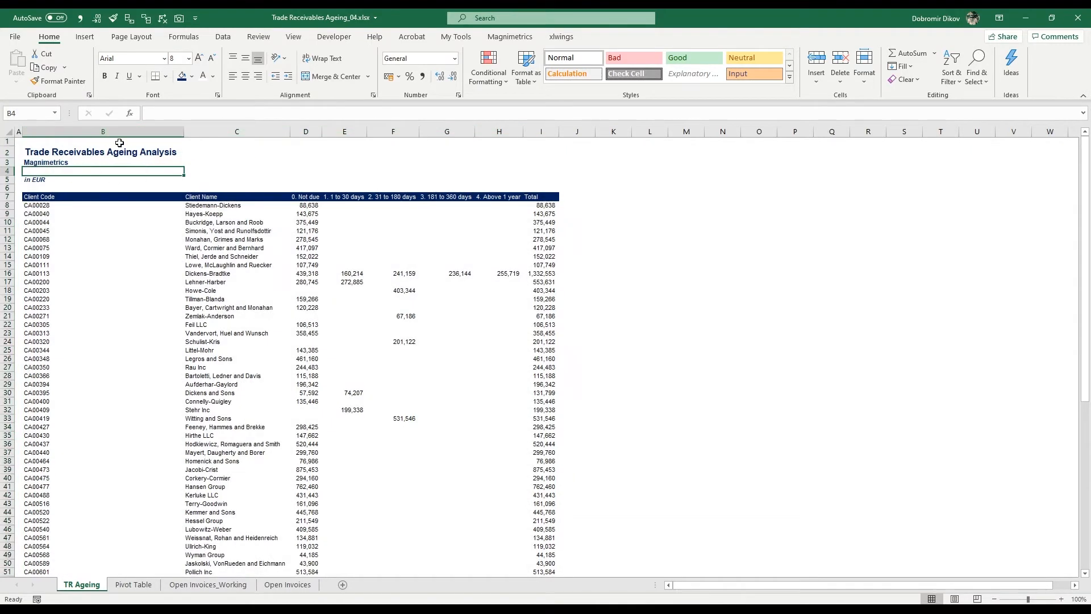
click(78, 154)
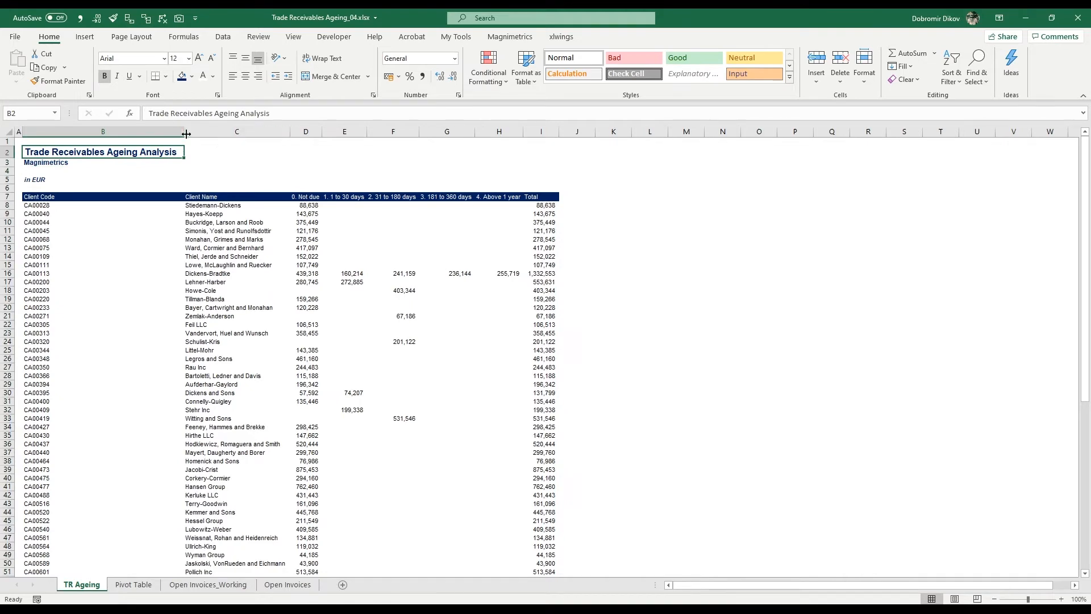
drag(186, 134, 67, 141)
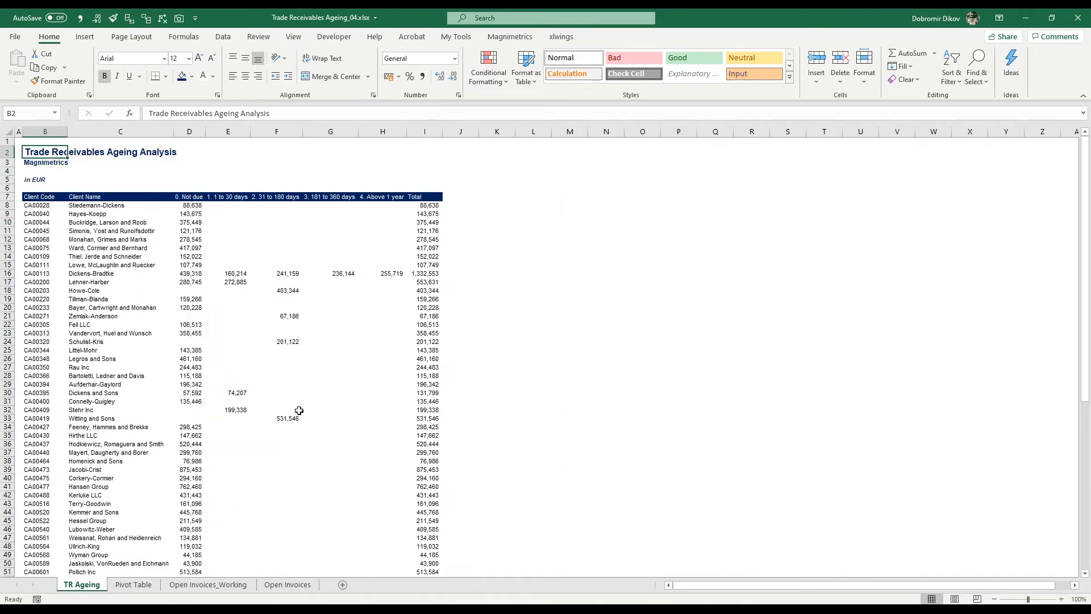
- Look through the ageing table from the first client row down to the last one
click(18, 205)
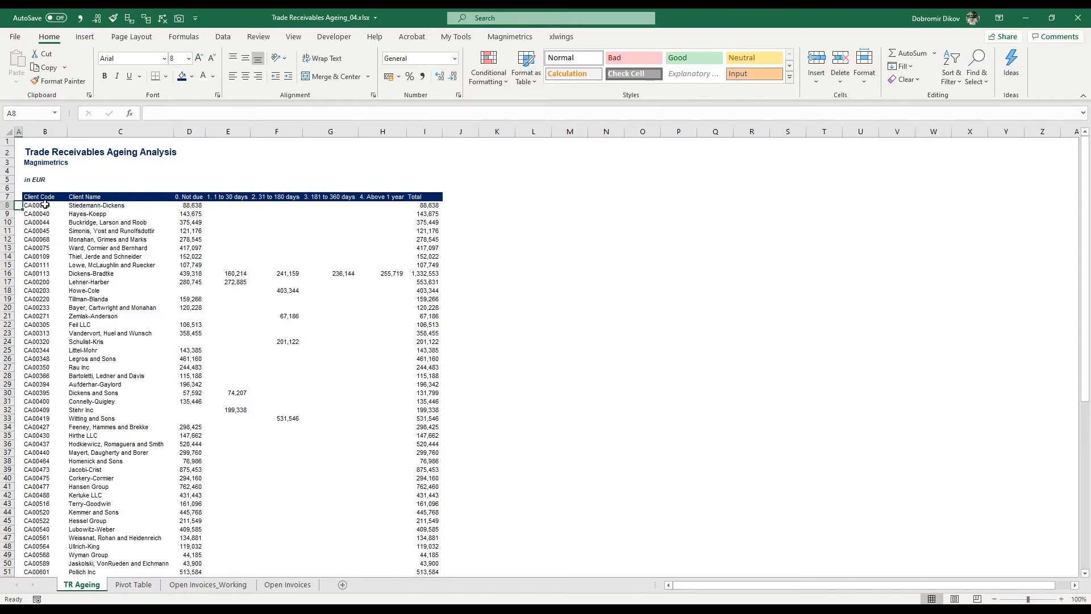
scroll(100, 353, down, 20)
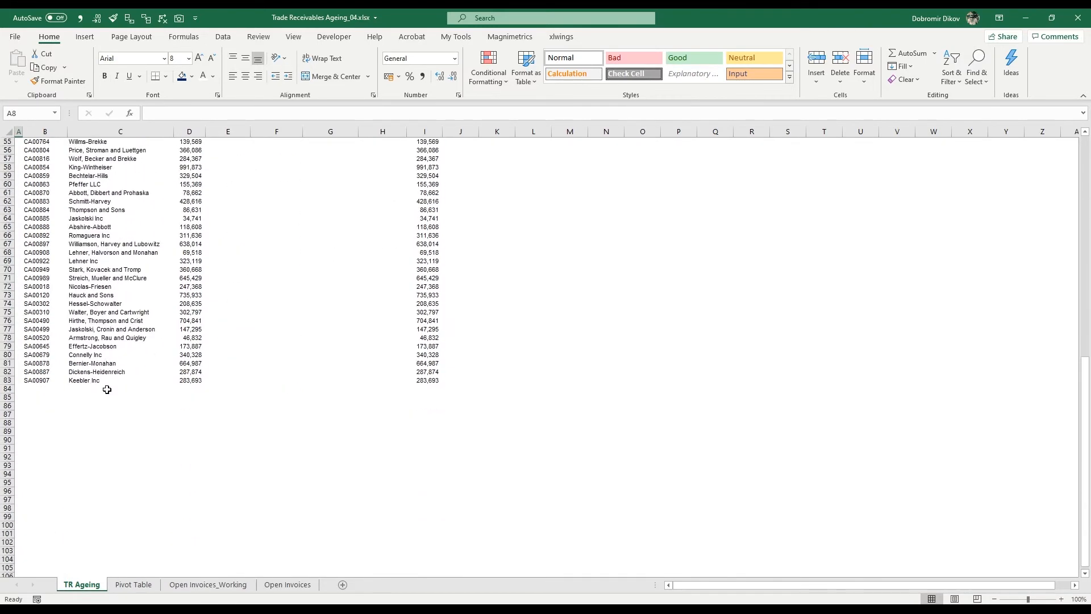
scroll(108, 401, up, 16)
scroll(108, 401, up, 8)
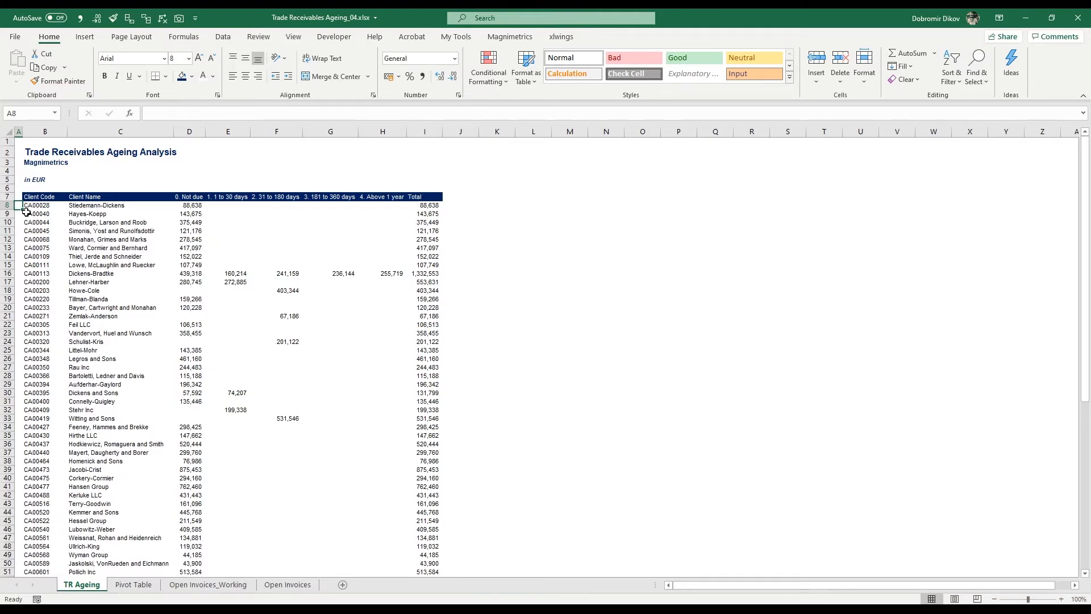
click(50, 253)
click(145, 230)
click(122, 248)
click(122, 299)
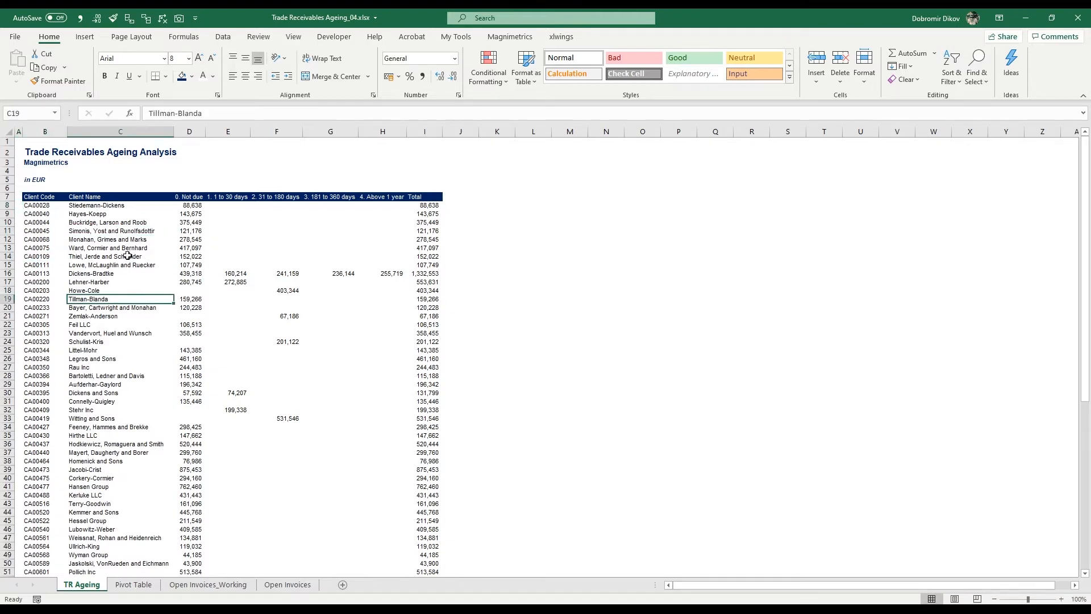
click(127, 257)
click(129, 229)
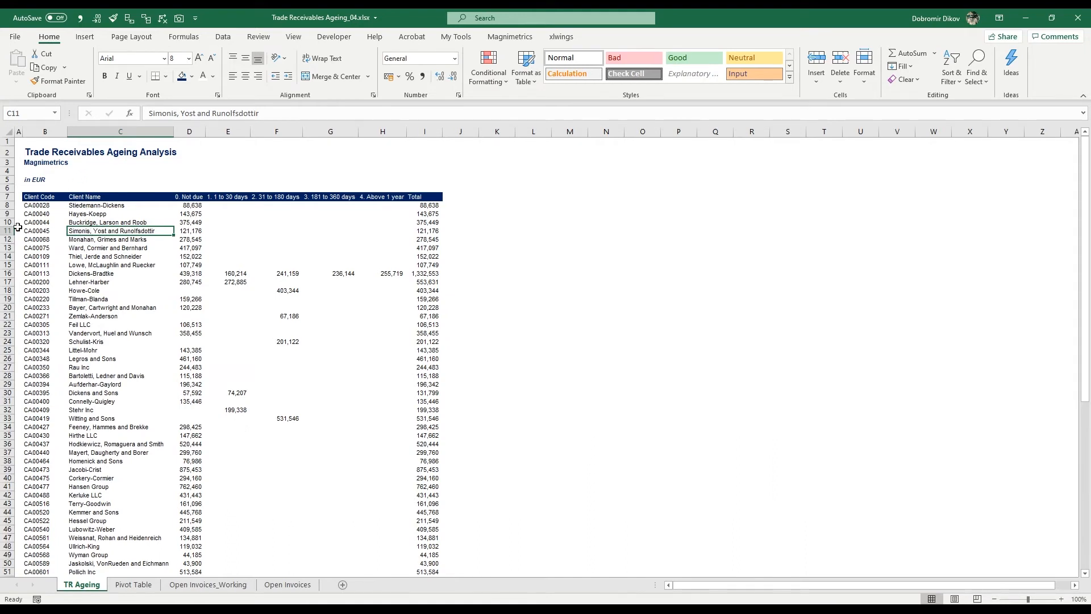
- Freeze the panes at A8 so that rows 1 to 7 stay in view while scrolling through the clients
click(17, 205)
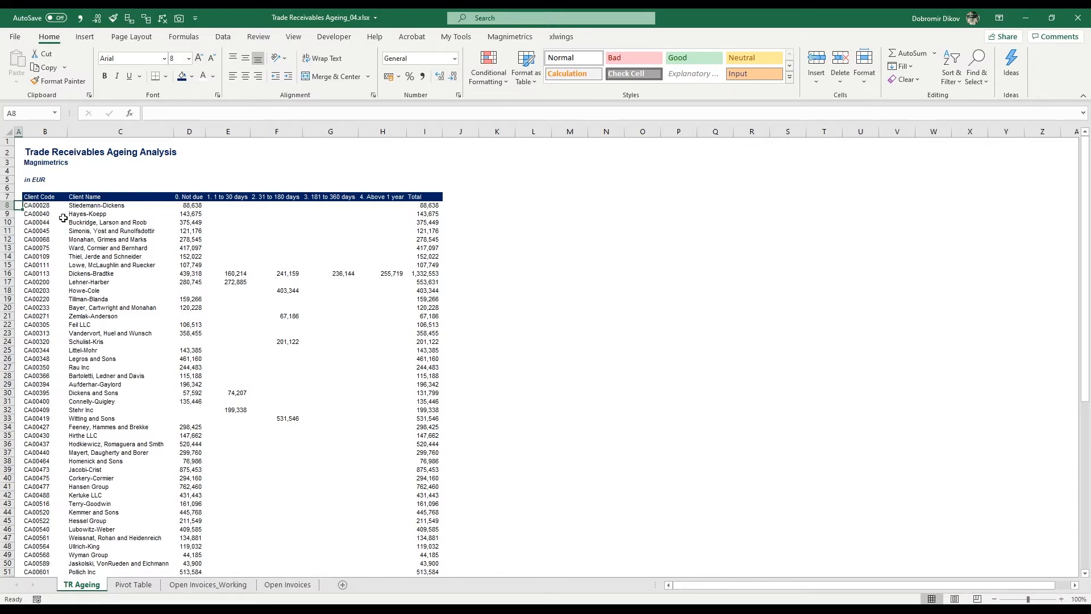
click(294, 37)
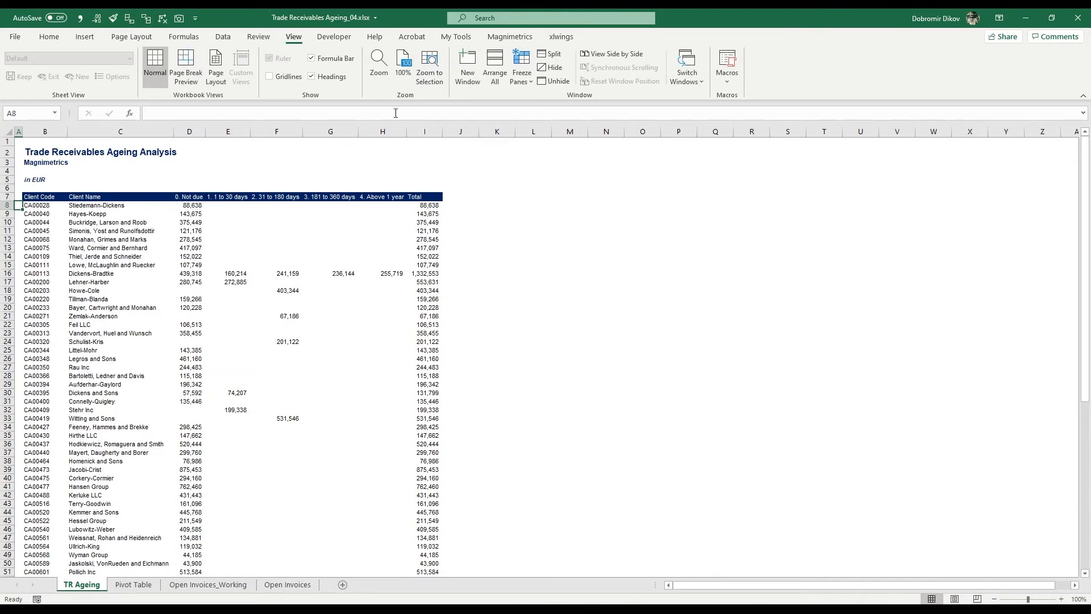
click(519, 73)
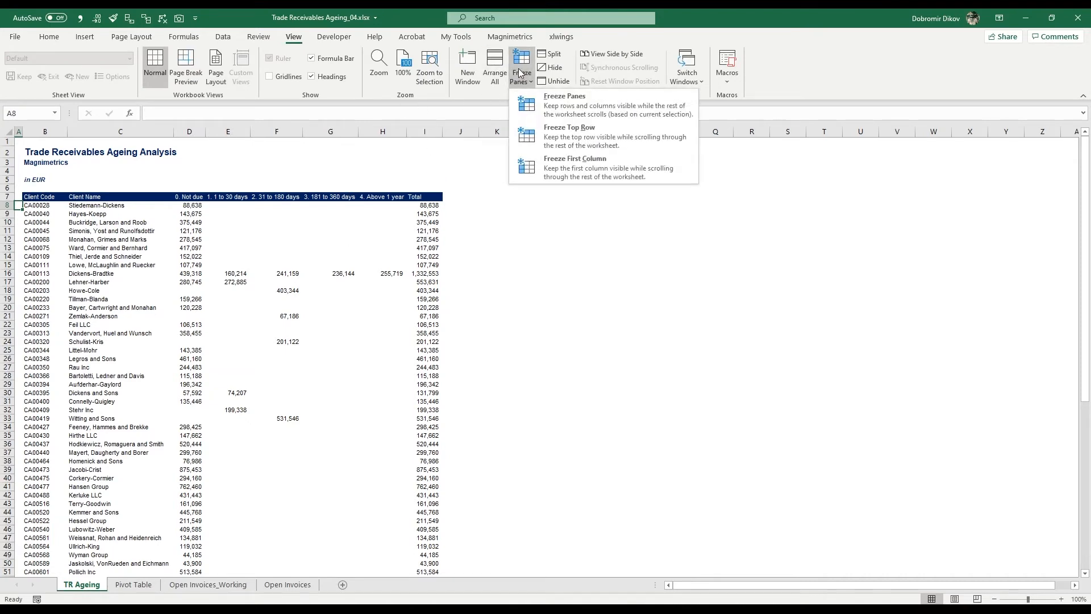
click(534, 112)
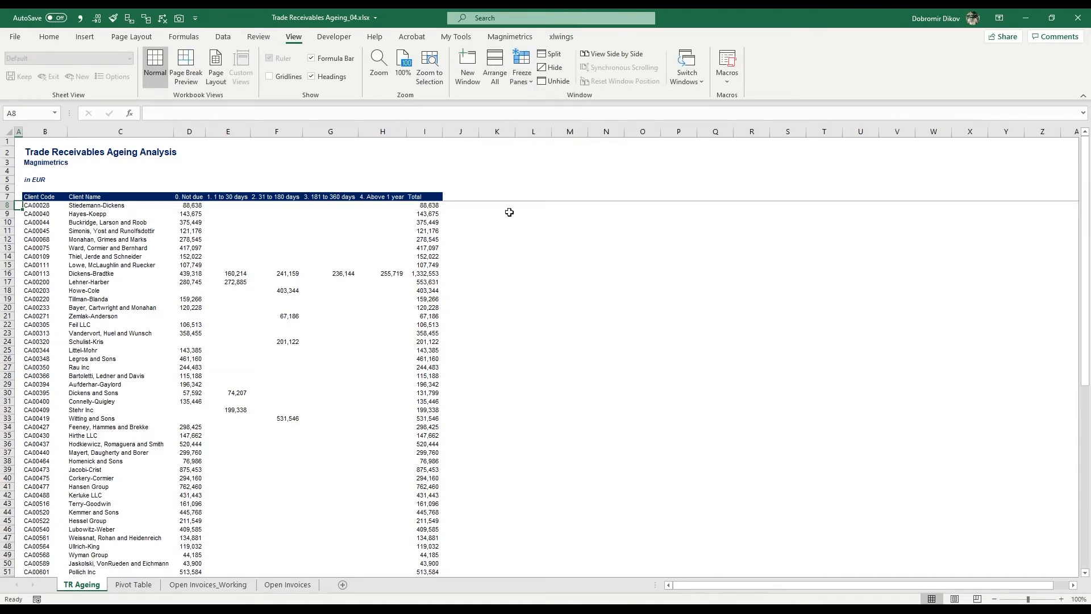
scroll(228, 444, down, 5)
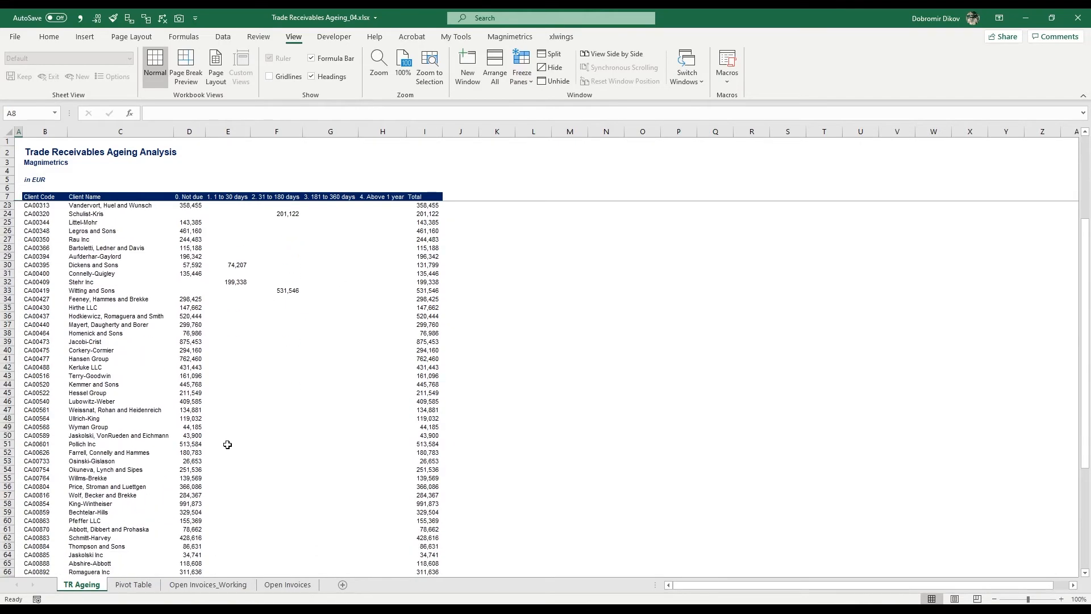
scroll(228, 445, down, 4)
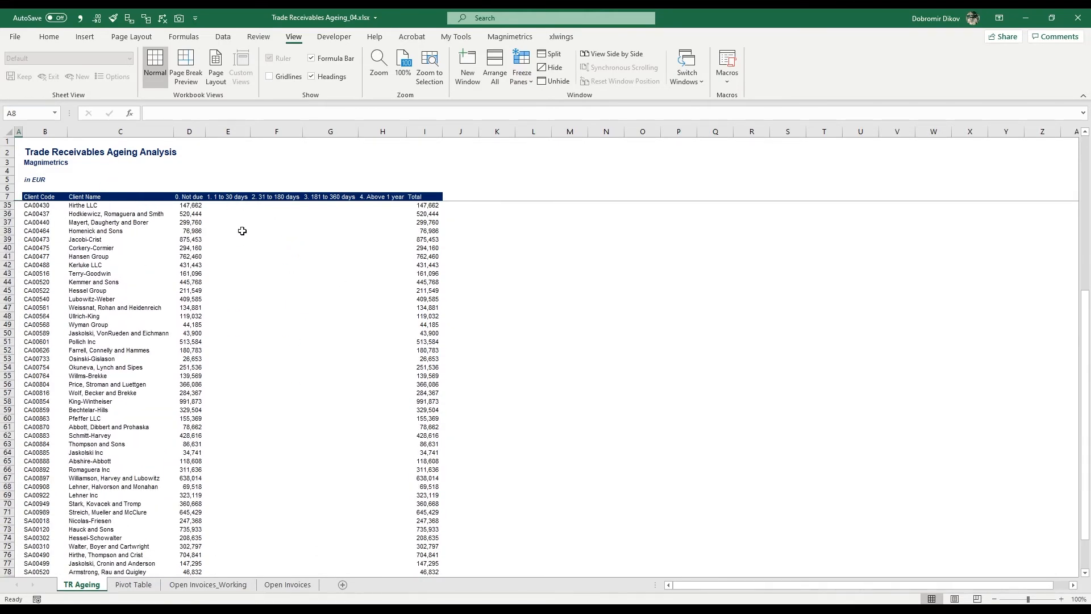
scroll(164, 432, up, 9)
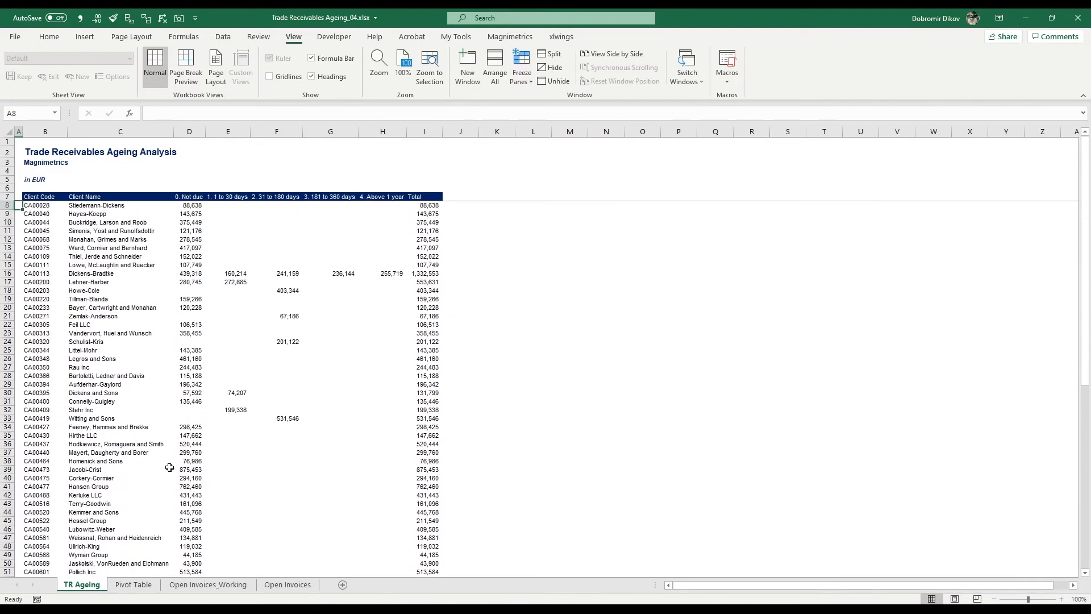
- Highlight the ageing amounts of client CA00113 in D16:H16 with a yellow fill
drag(187, 273, 381, 274)
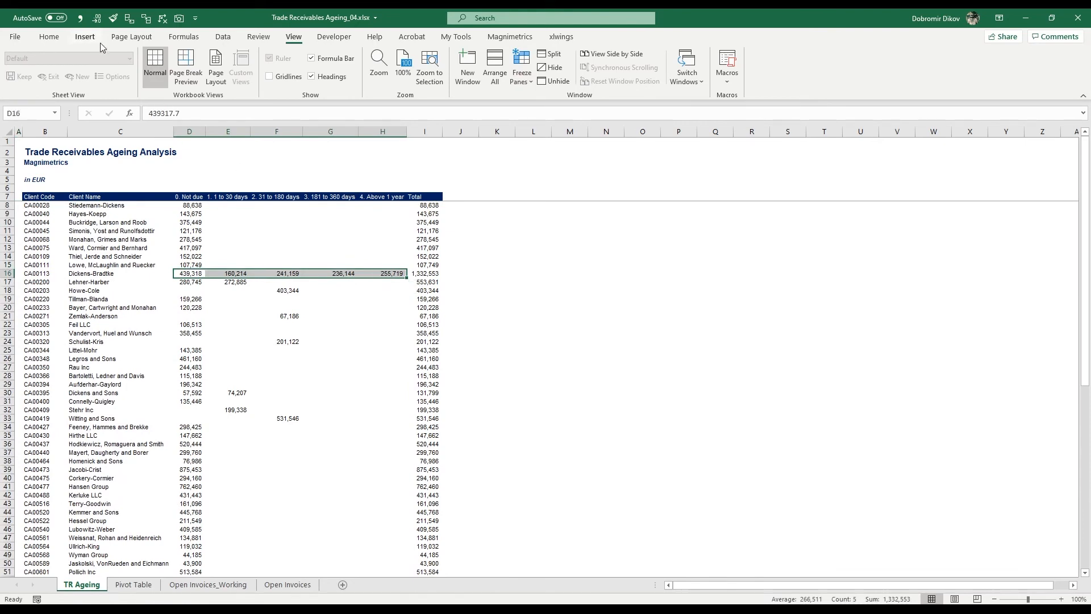
click(49, 37)
click(181, 76)
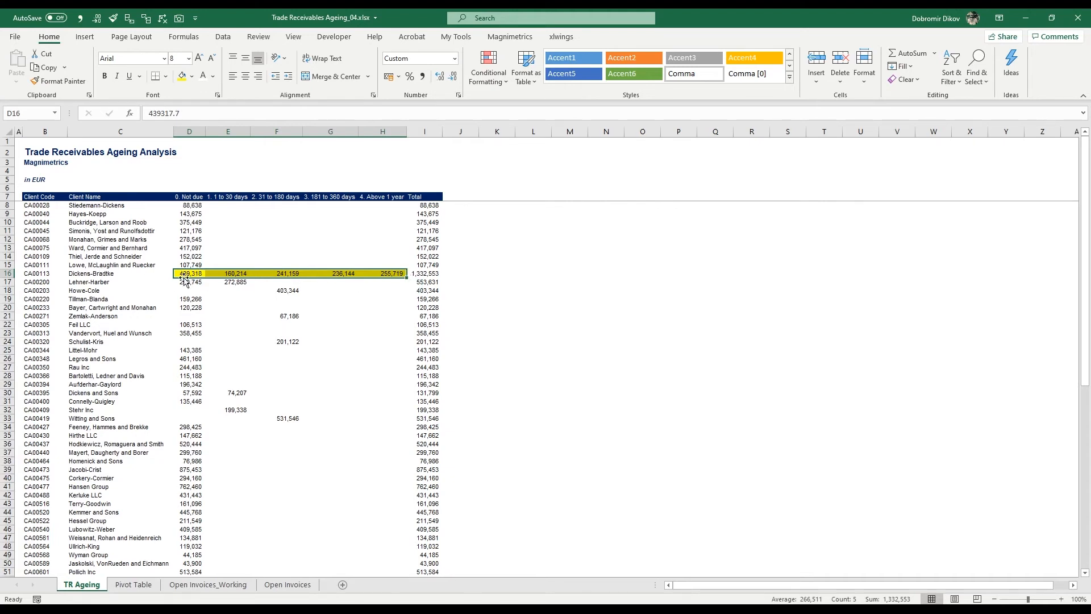
drag(186, 276, 233, 277)
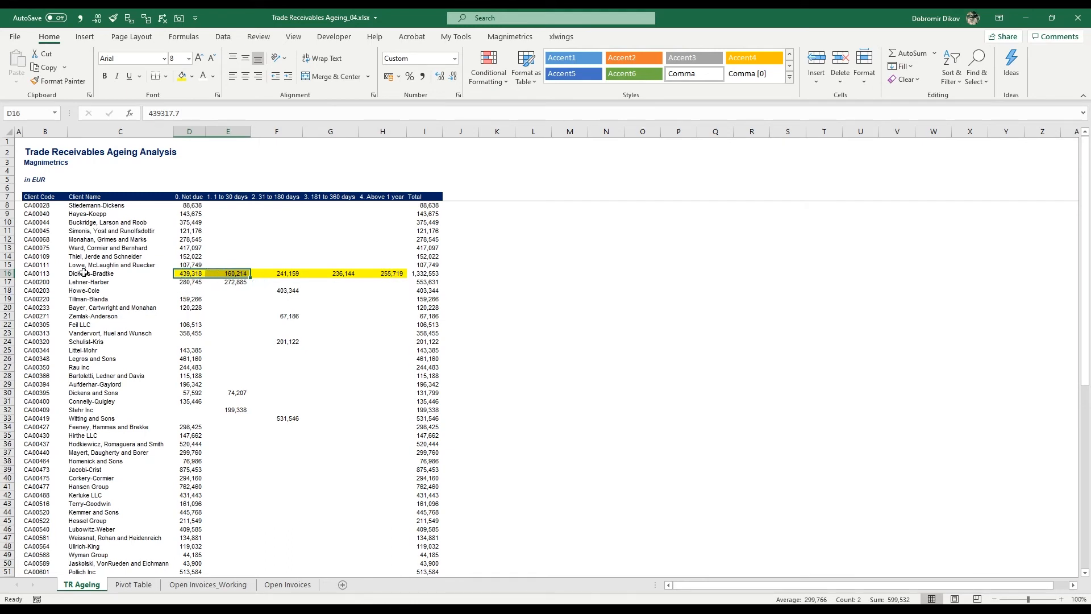
- Highlight the overdue amounts in F18, F21, F24, E32 and F33 with a yellow fill
click(287, 291)
click(182, 76)
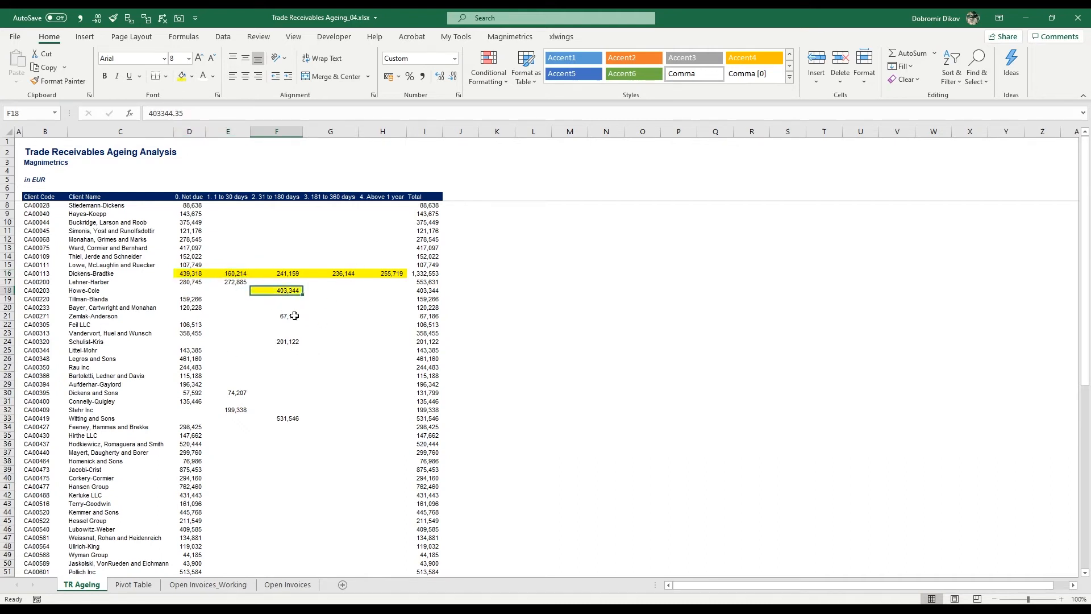
click(295, 315)
click(182, 76)
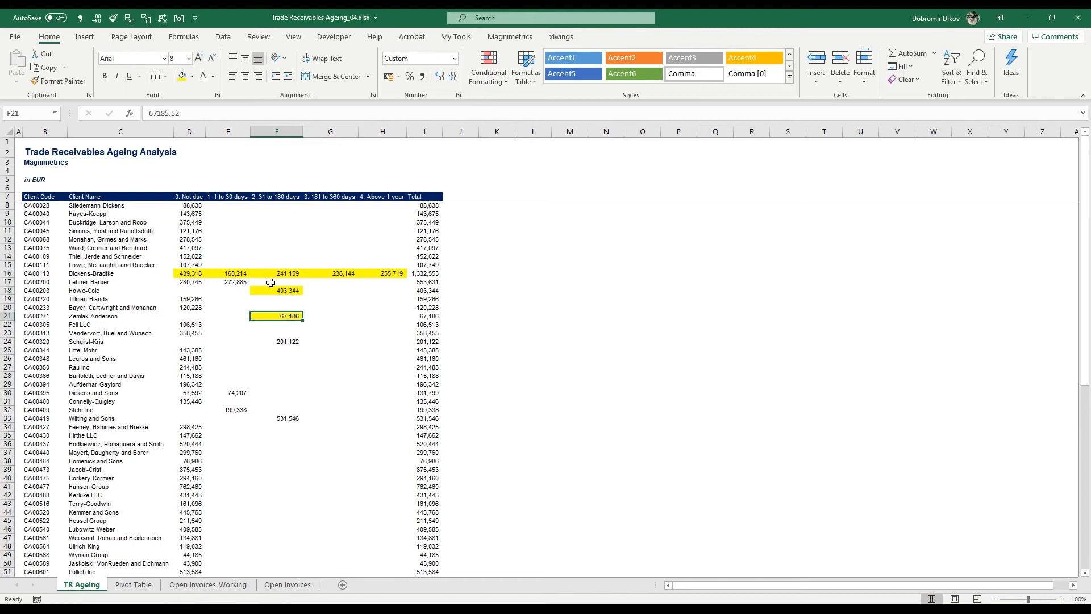
click(289, 344)
click(182, 76)
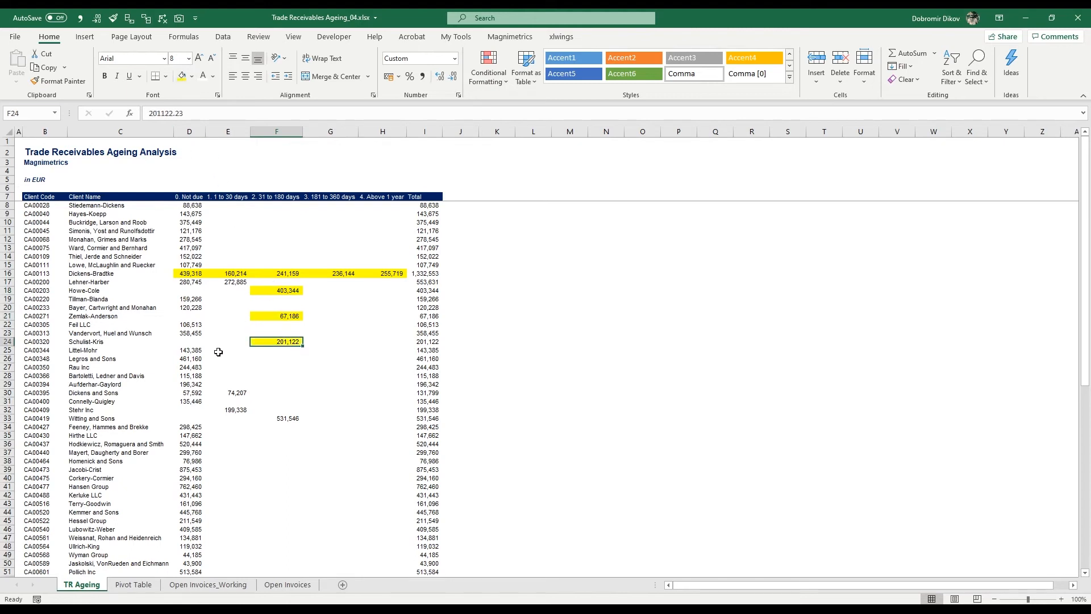
click(244, 410)
click(181, 76)
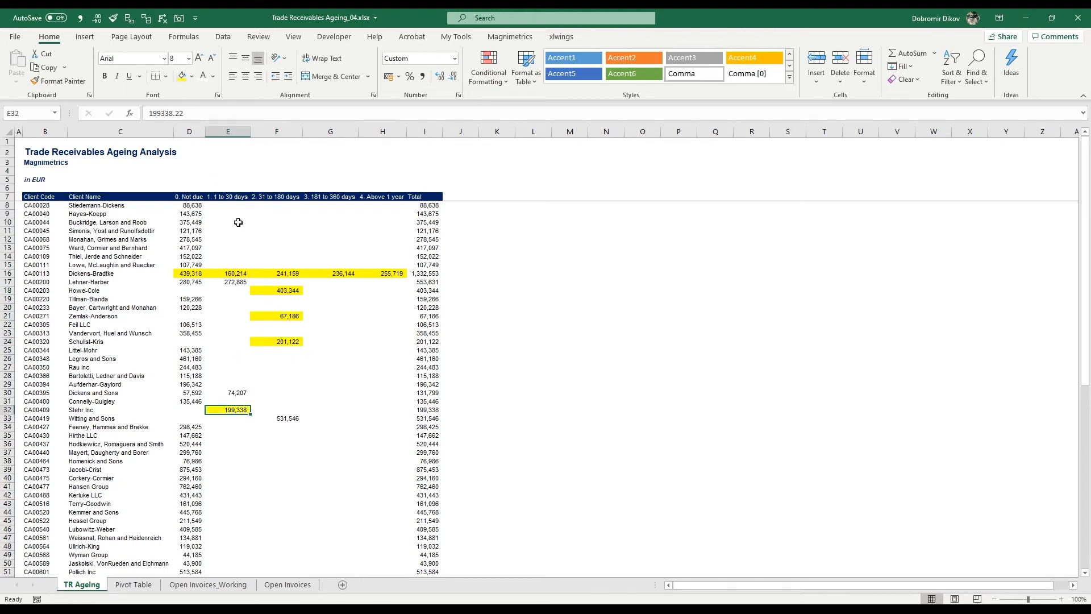
click(295, 421)
click(183, 76)
scroll(316, 409, down, 10)
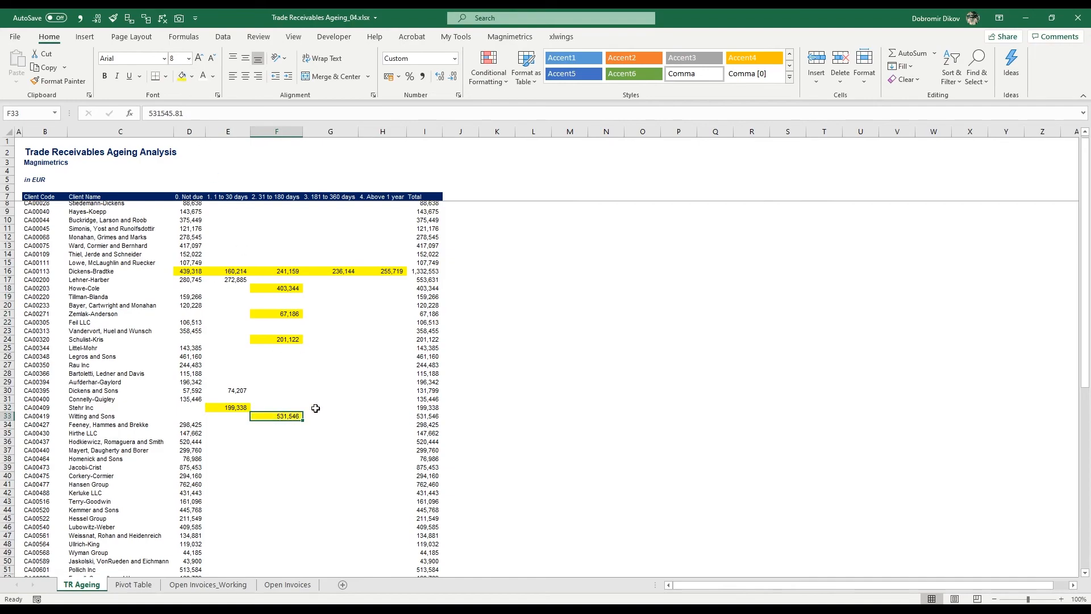
scroll(290, 430, up, 10)
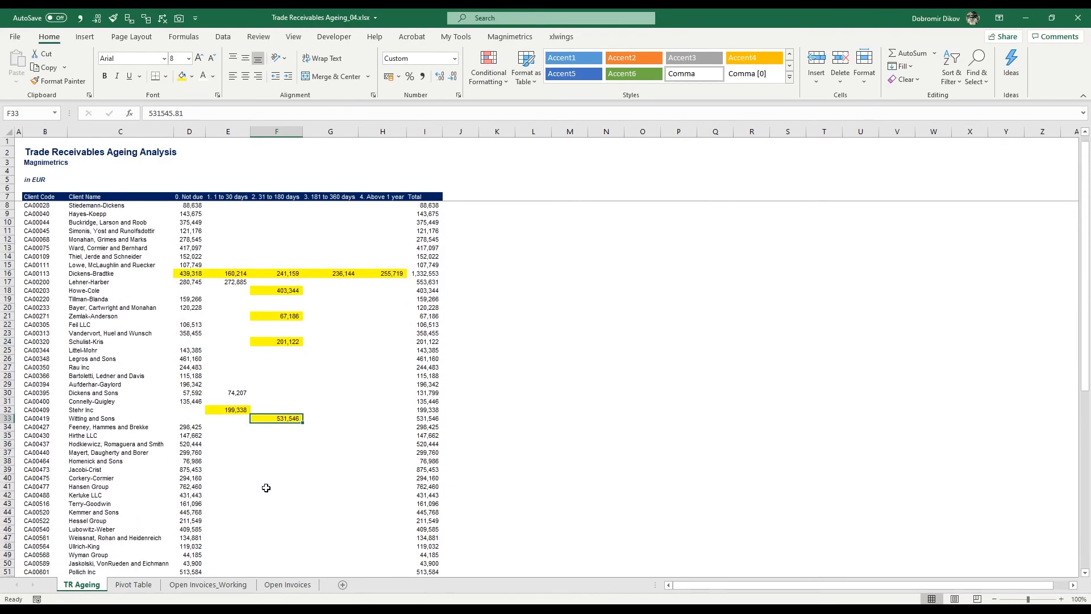
scroll(264, 483, down, 16)
scroll(266, 475, up, 16)
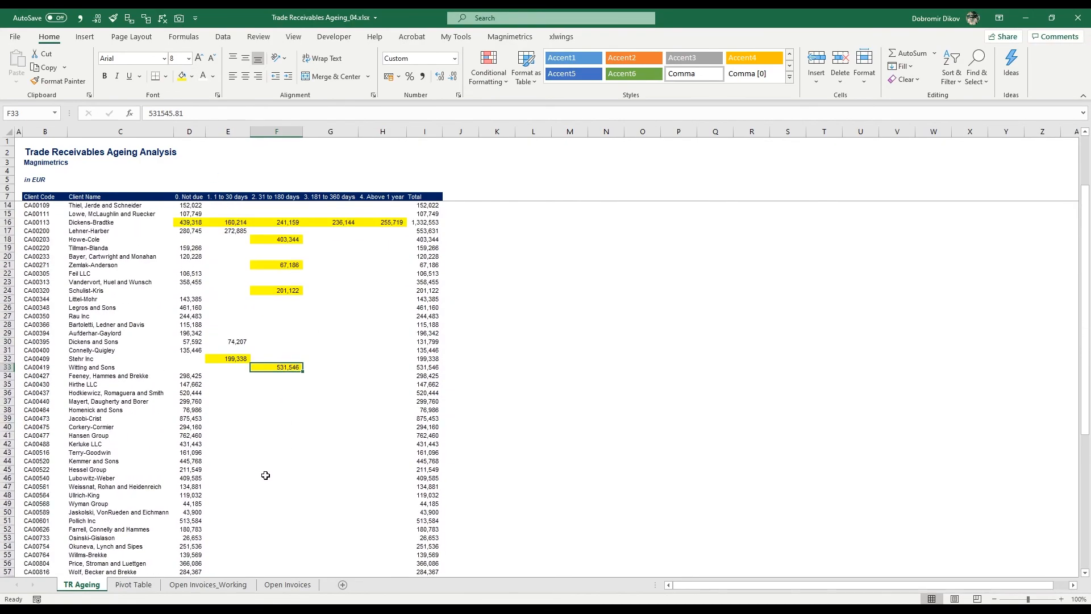